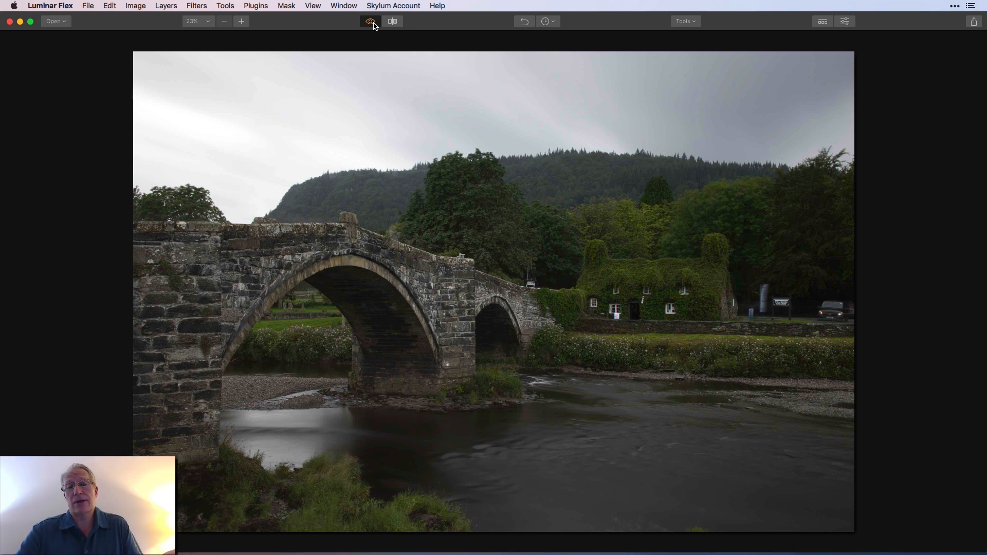
Compare the edited bridge photo with the unedited original by switching the before view on and off
{"action": "left_click", "coordinate": [373, 23]}
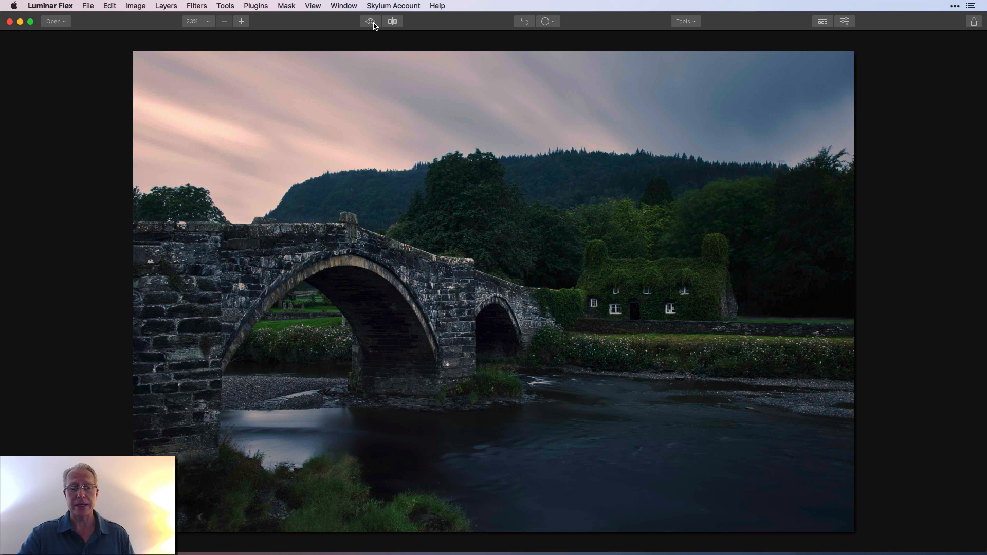
{"action": "left_click", "coordinate": [370, 21]}
{"action": "left_click", "coordinate": [374, 24]}
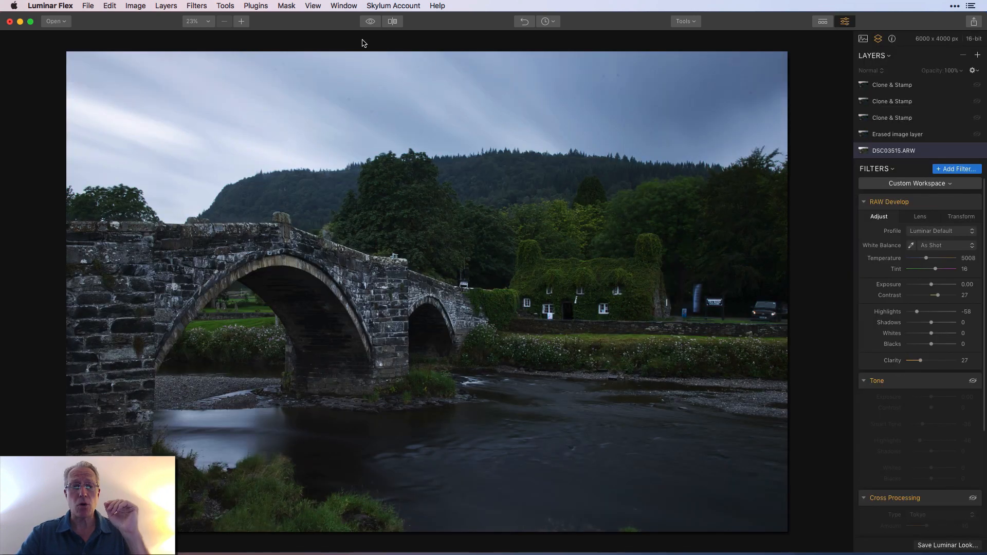
{"action": "left_click", "coordinate": [373, 24]}
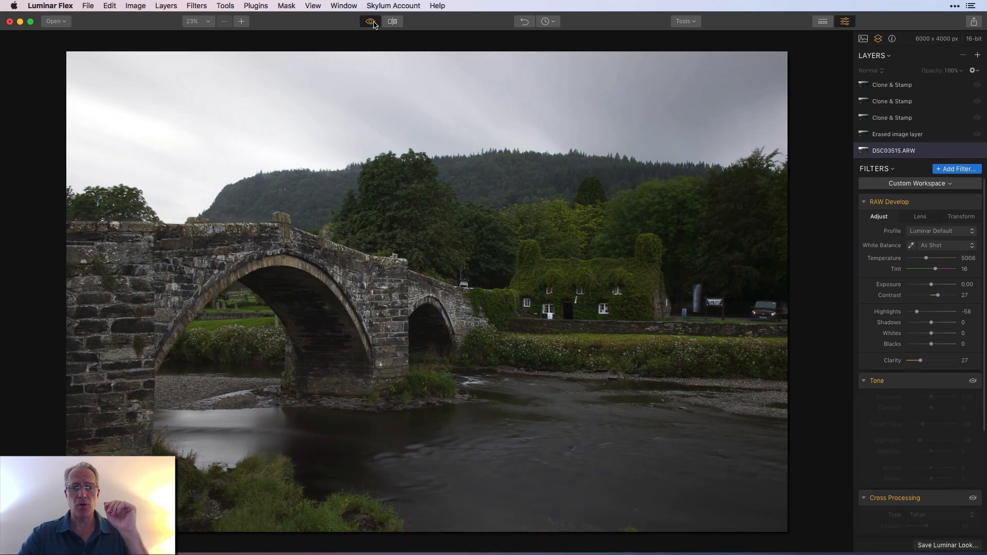
{"action": "left_click", "coordinate": [374, 24]}
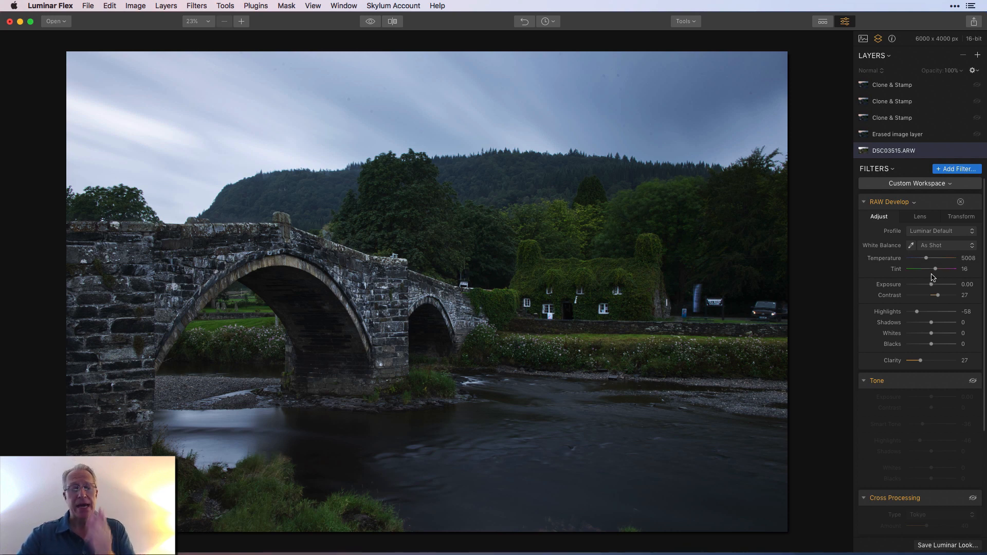
{"action": "left_click", "coordinate": [372, 23]}
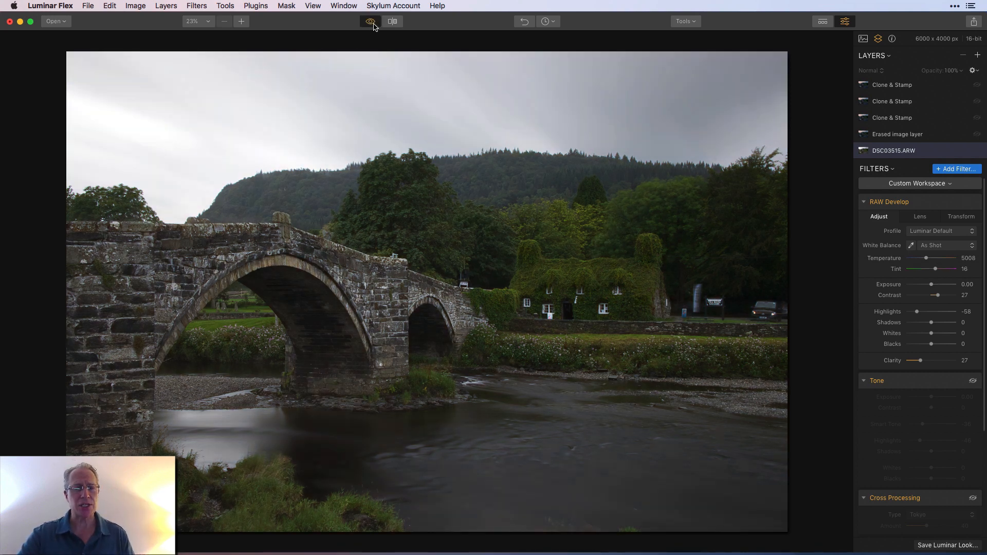
{"action": "left_click", "coordinate": [371, 22]}
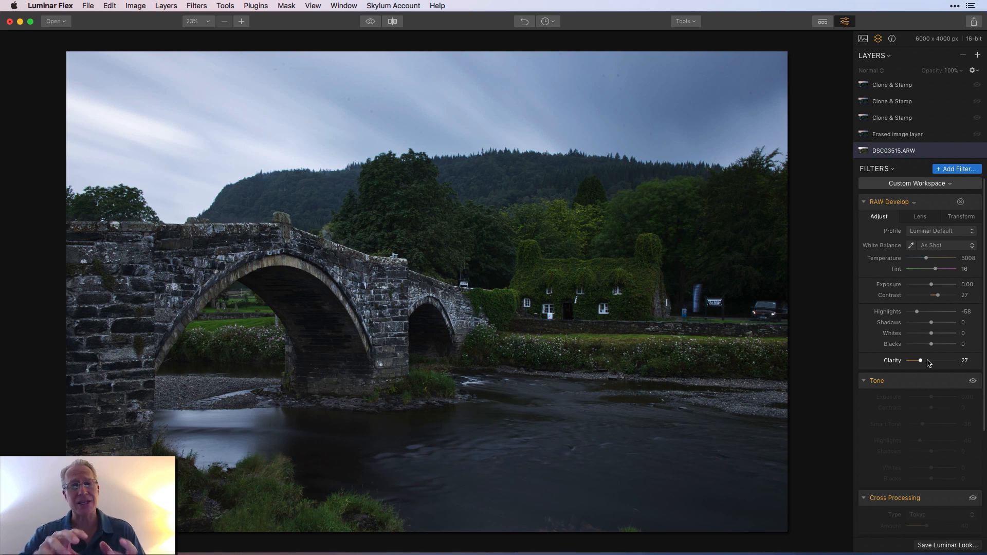
Turn on the Tone filter for the DSC03515.ARW layer and compare the photo with and without it and against the original
{"action": "scroll", "coordinate": [933, 375], "scroll_direction": "down", "scroll_amount": 5}
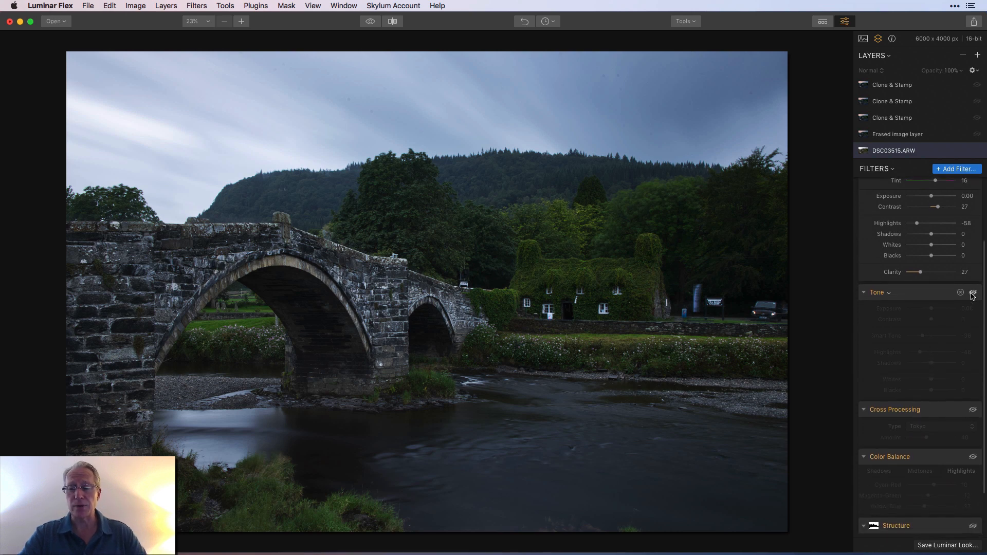
{"action": "left_click", "coordinate": [972, 292]}
{"action": "scroll", "coordinate": [958, 361], "scroll_direction": "down", "scroll_amount": 2}
{"action": "scroll", "coordinate": [959, 362], "scroll_direction": "down", "scroll_amount": 1}
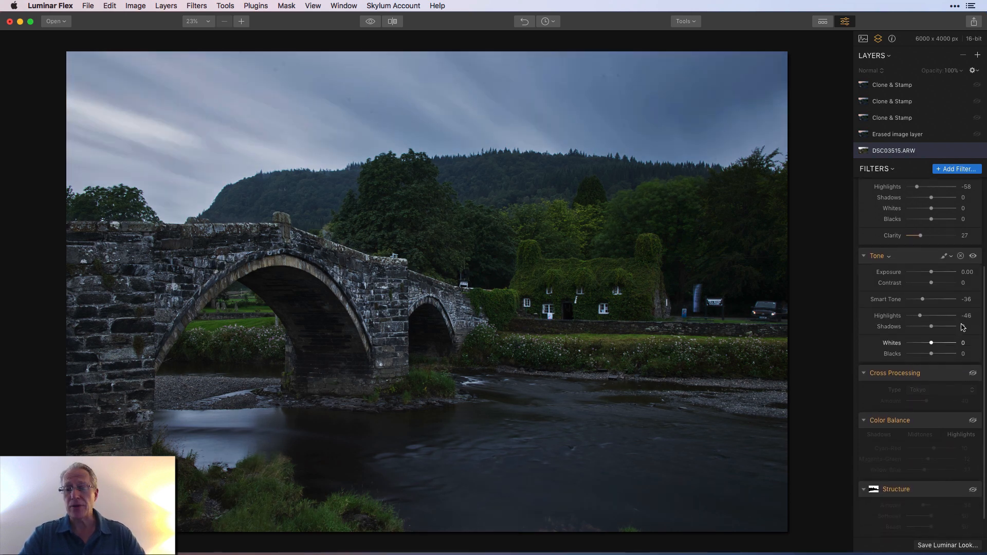
{"action": "left_click", "coordinate": [973, 256]}
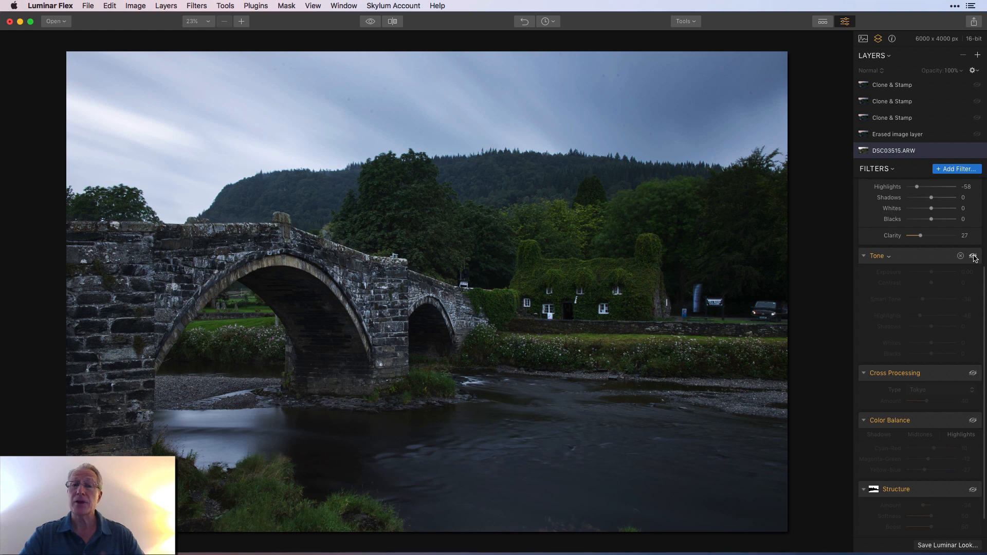
{"action": "left_click", "coordinate": [973, 257]}
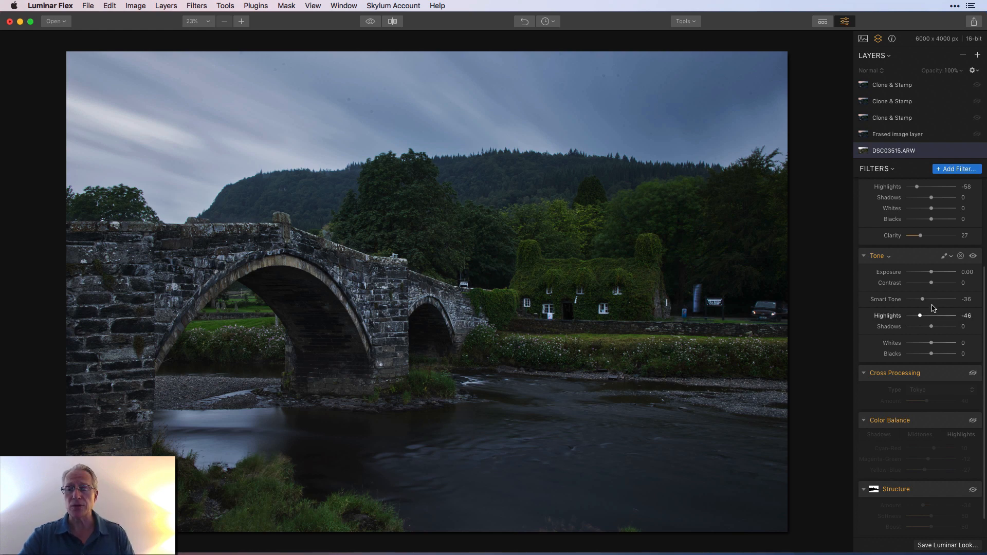
{"action": "left_click", "coordinate": [974, 259]}
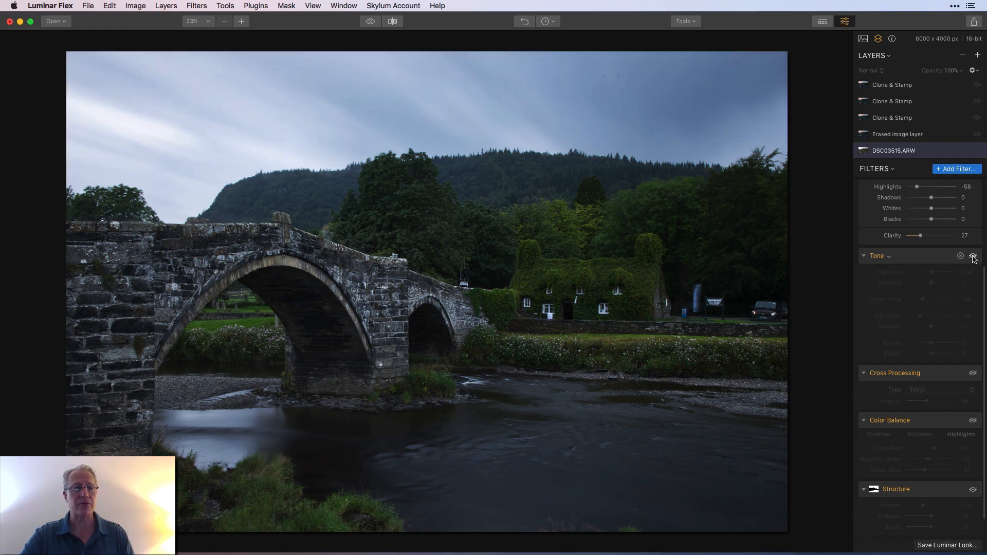
{"action": "left_click", "coordinate": [973, 257]}
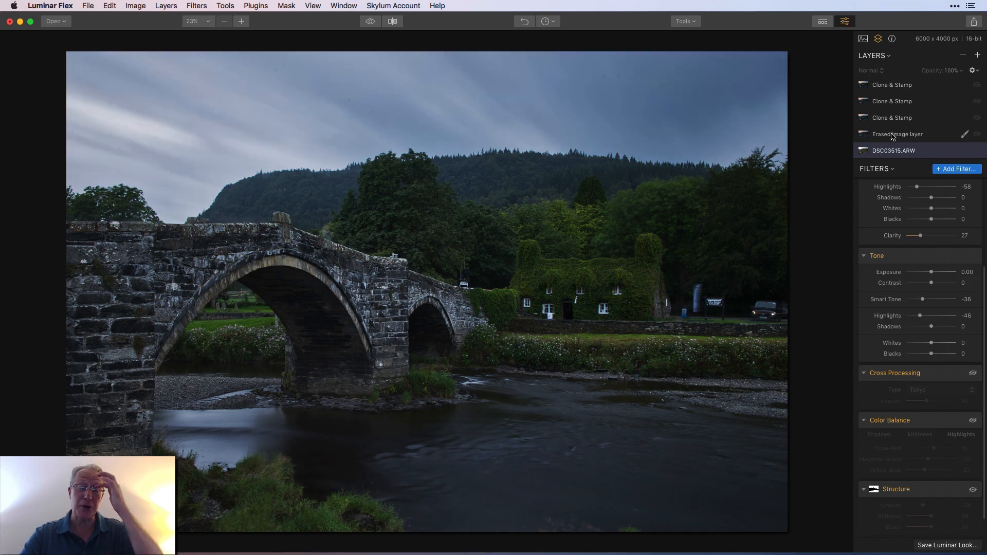
{"action": "left_click", "coordinate": [370, 22]}
{"action": "left_click", "coordinate": [369, 24]}
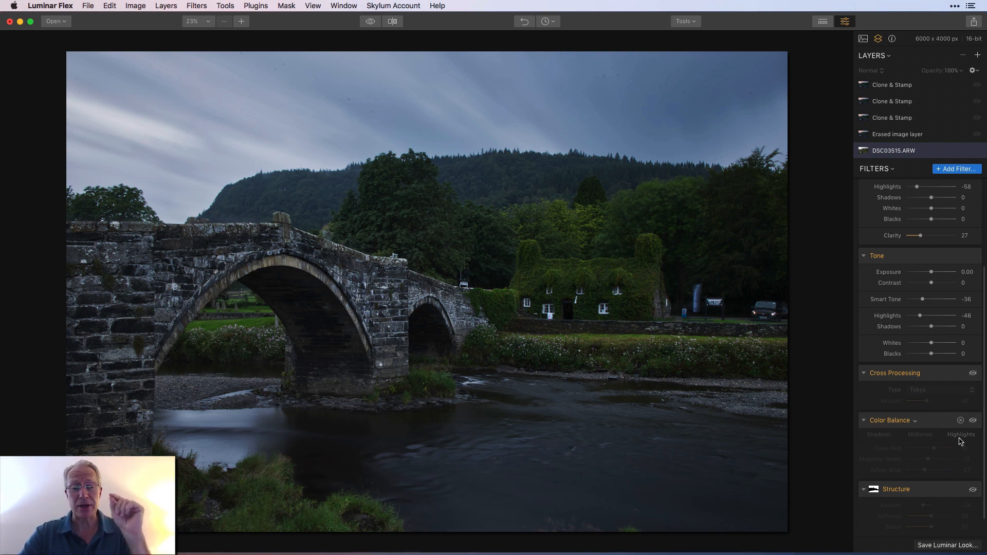
Turn on the Cross Processing filter, keep its type at Tokyo, and compare the photo with and without the filter
{"action": "scroll", "coordinate": [960, 439], "scroll_direction": "down", "scroll_amount": 2}
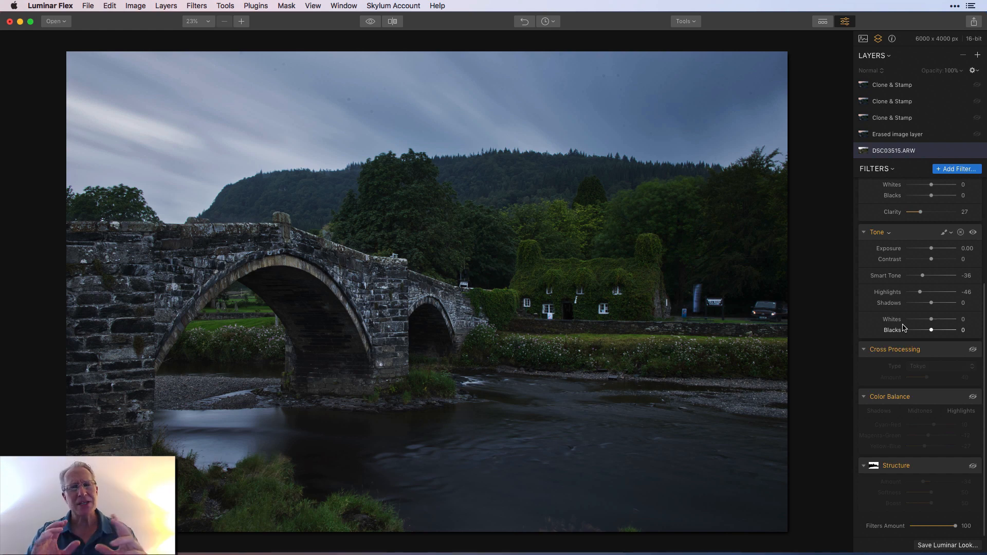
{"action": "left_click", "coordinate": [973, 349]}
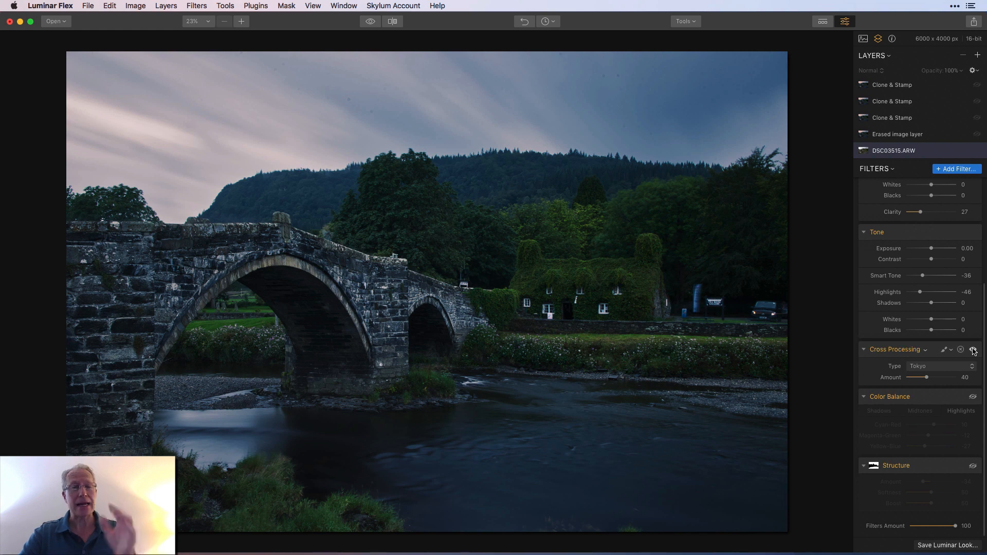
{"action": "left_click", "coordinate": [944, 366]}
{"action": "left_click", "coordinate": [945, 367]}
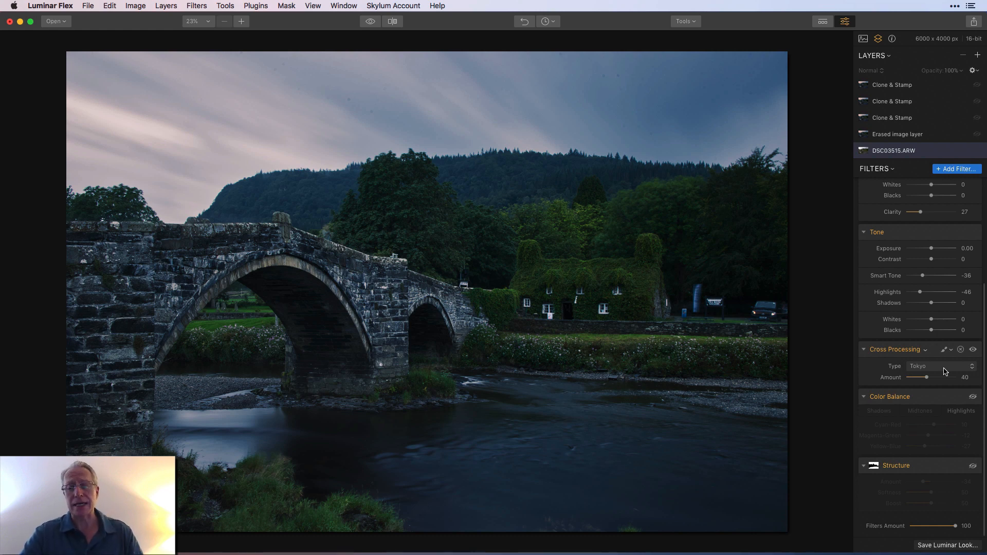
{"action": "left_click", "coordinate": [944, 371]}
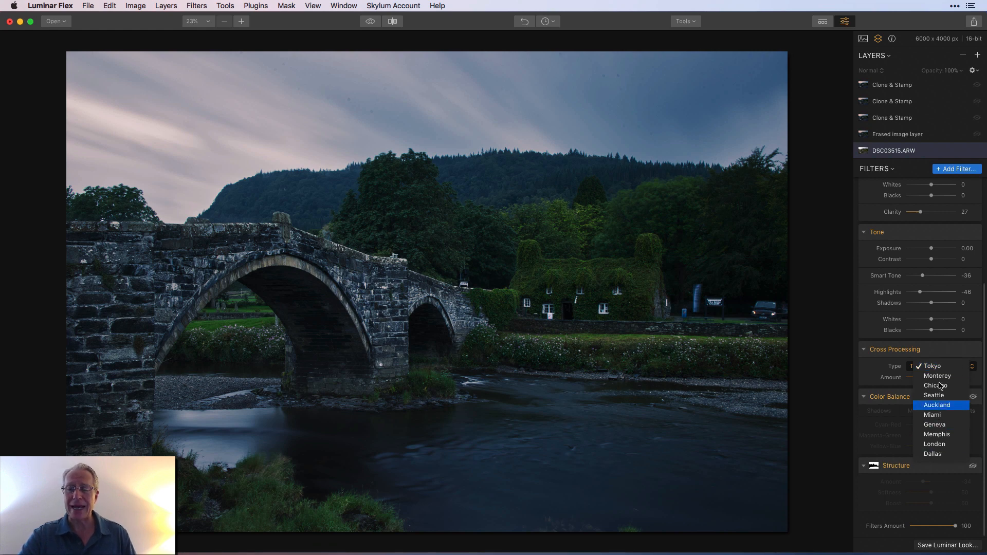
{"action": "left_click", "coordinate": [938, 366]}
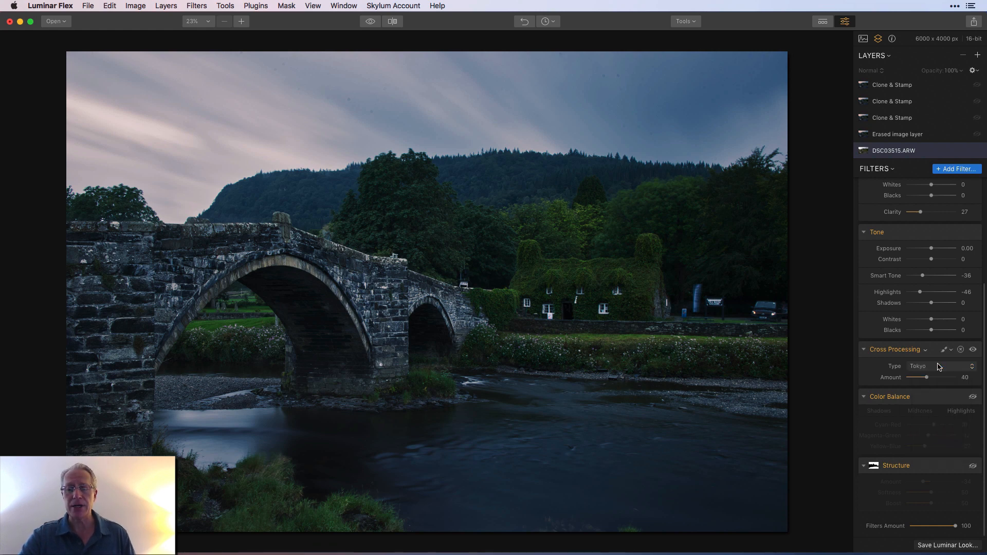
{"action": "left_click", "coordinate": [972, 349]}
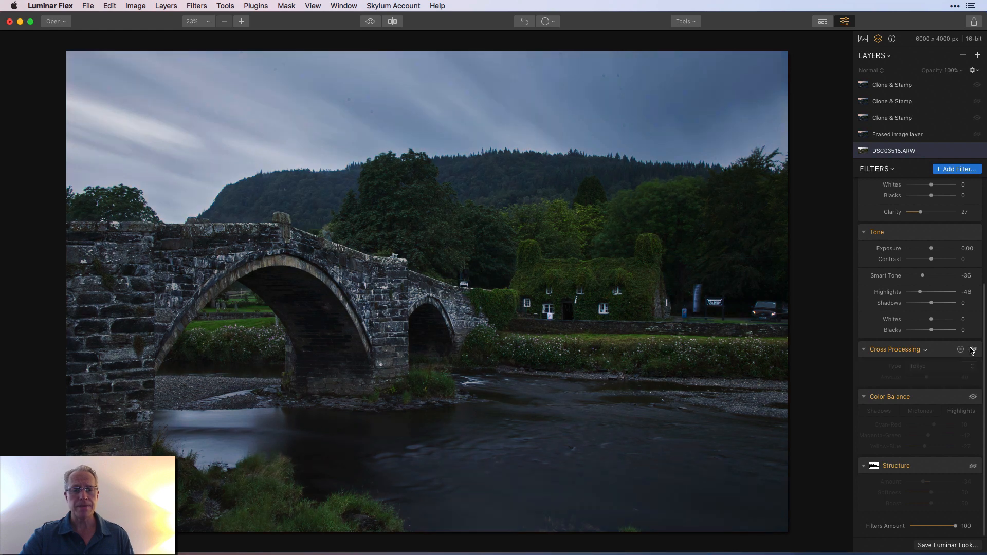
{"action": "left_click", "coordinate": [972, 350]}
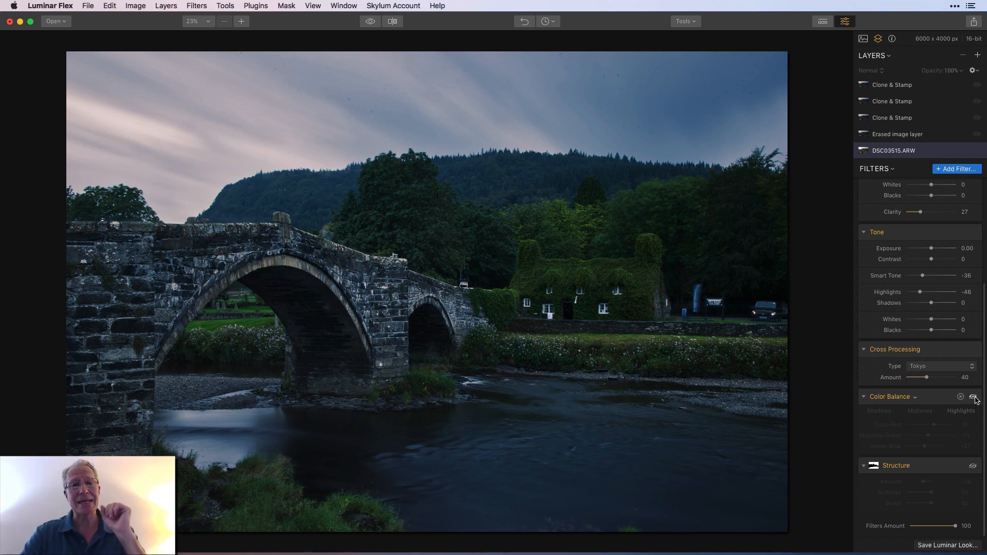
Turn on the Color Balance filter, checking its effect on the photo and its shadows, midtones and highlights settings
{"action": "left_click", "coordinate": [974, 398]}
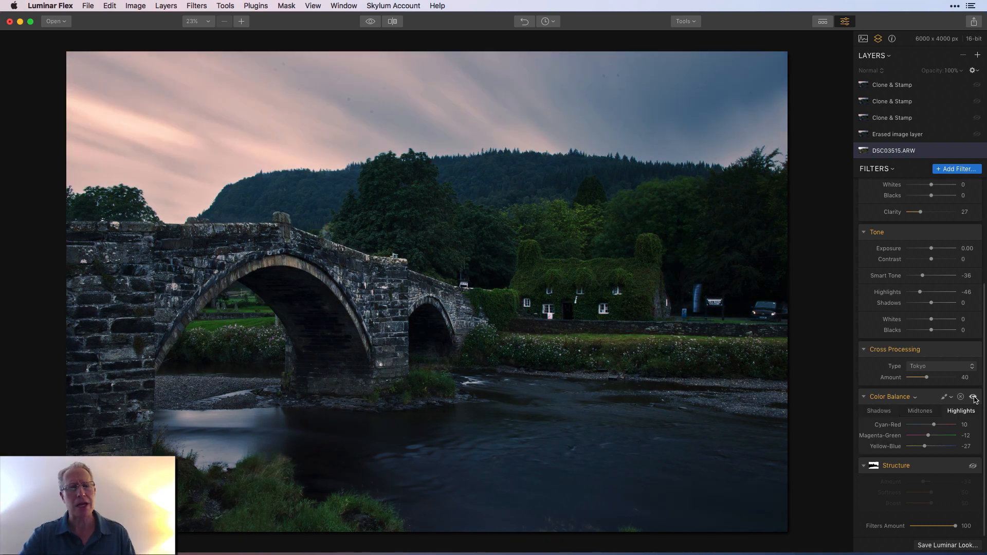
{"action": "left_click", "coordinate": [974, 398]}
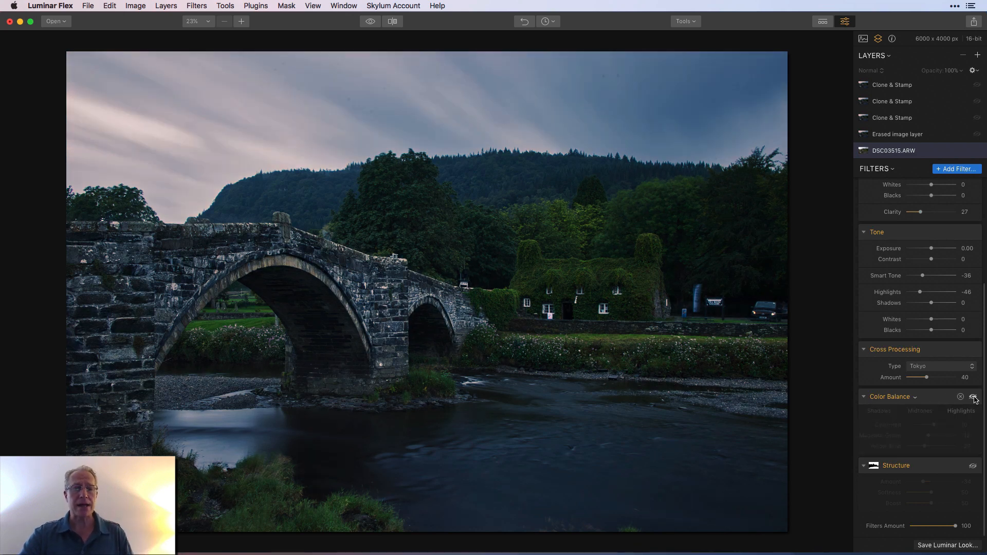
{"action": "left_click", "coordinate": [974, 399]}
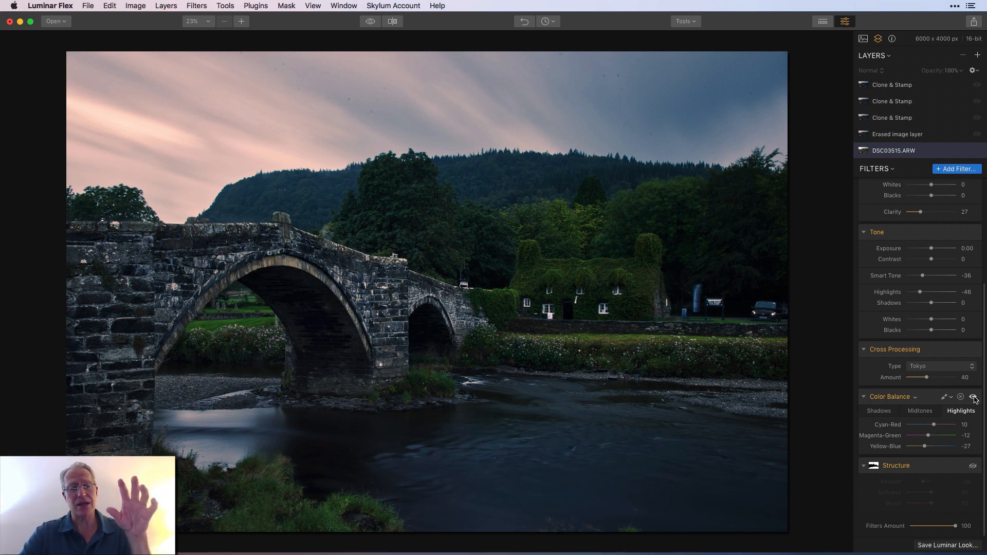
{"action": "left_click", "coordinate": [973, 397]}
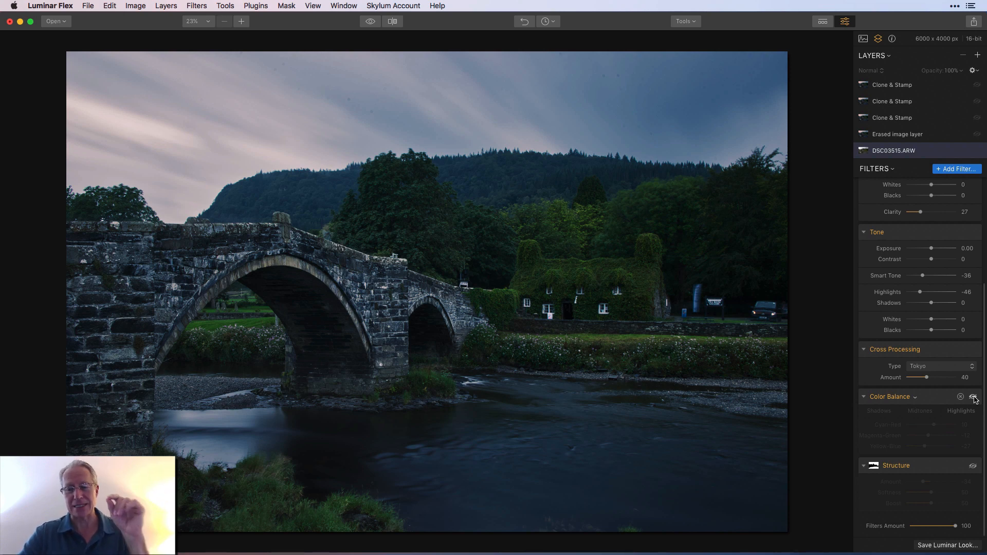
{"action": "left_click", "coordinate": [973, 397]}
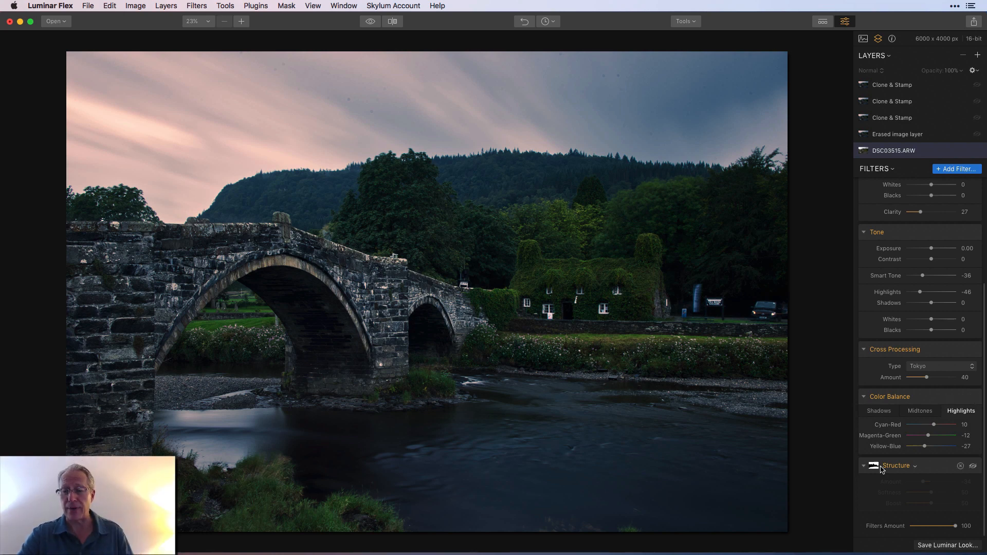
{"action": "left_click", "coordinate": [875, 411]}
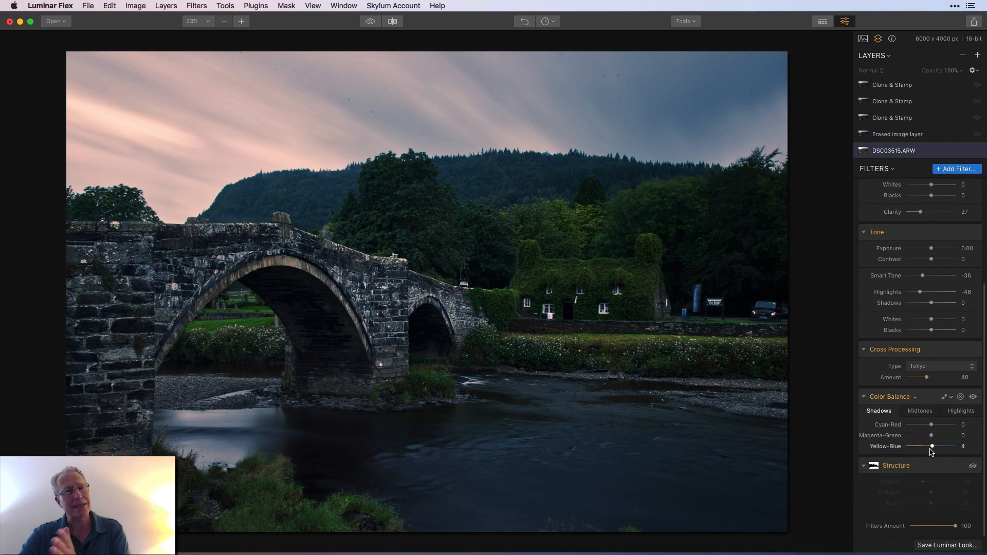
{"action": "left_click", "coordinate": [919, 411]}
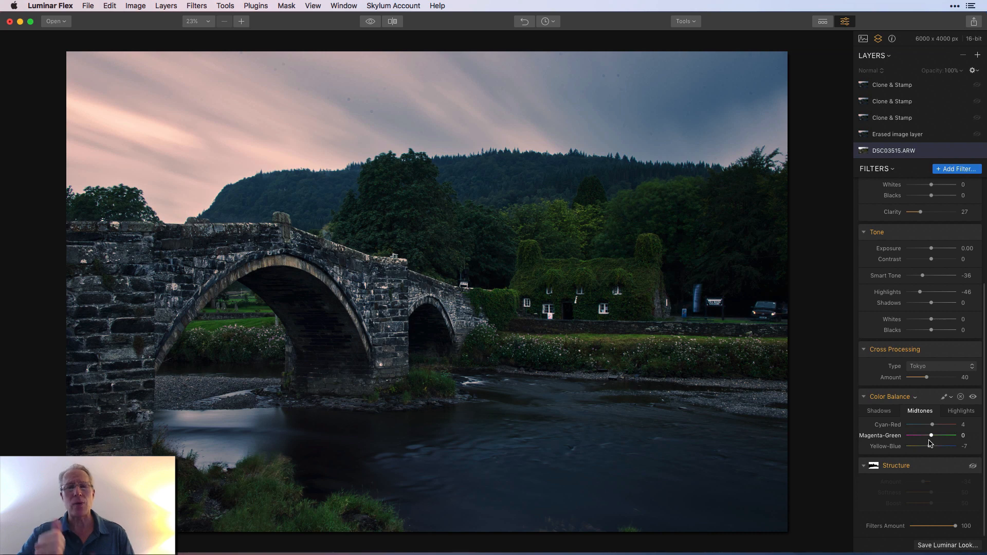
{"action": "left_click", "coordinate": [961, 414]}
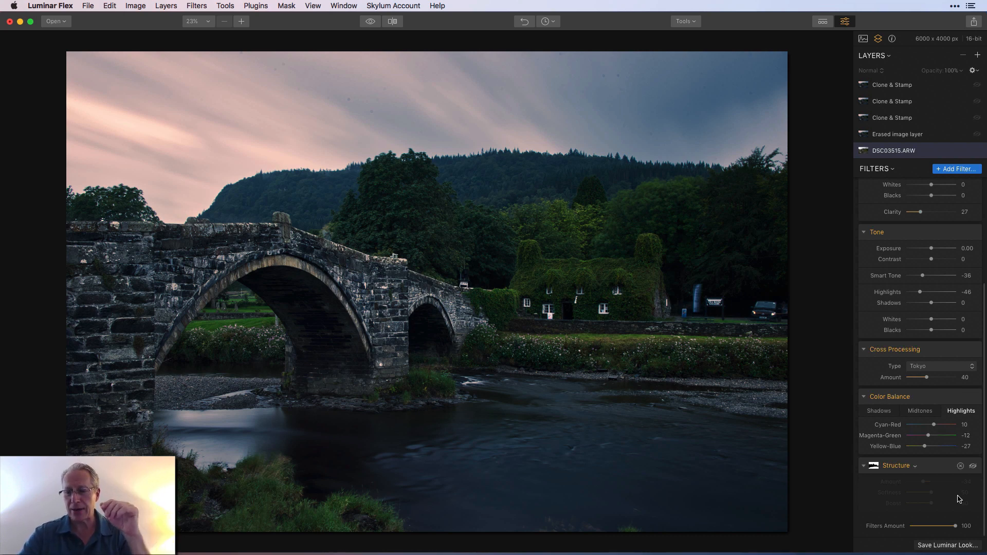
Turn on the Structure filter, checking its painted brush mask and its effect on the photo
{"action": "left_click", "coordinate": [972, 466]}
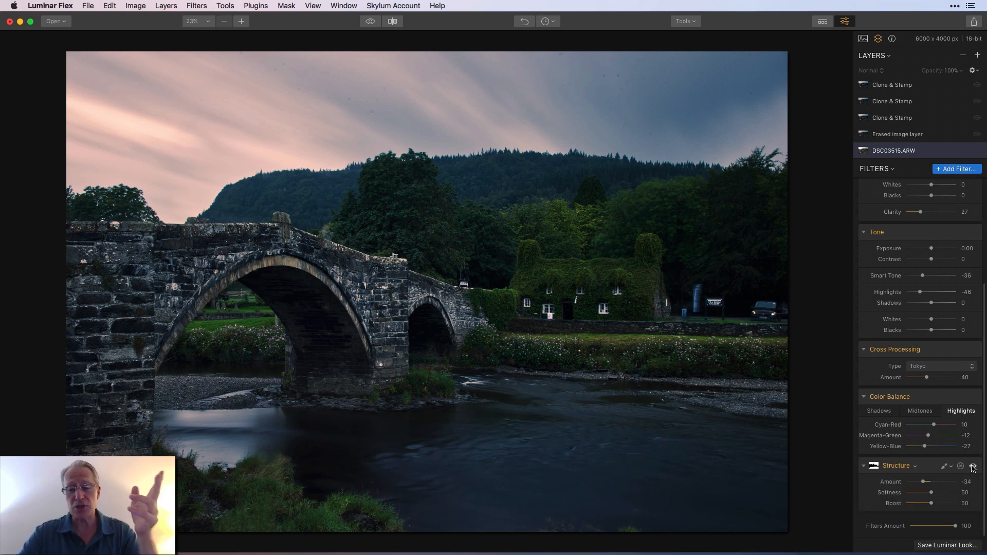
{"action": "left_click", "coordinate": [943, 466]}
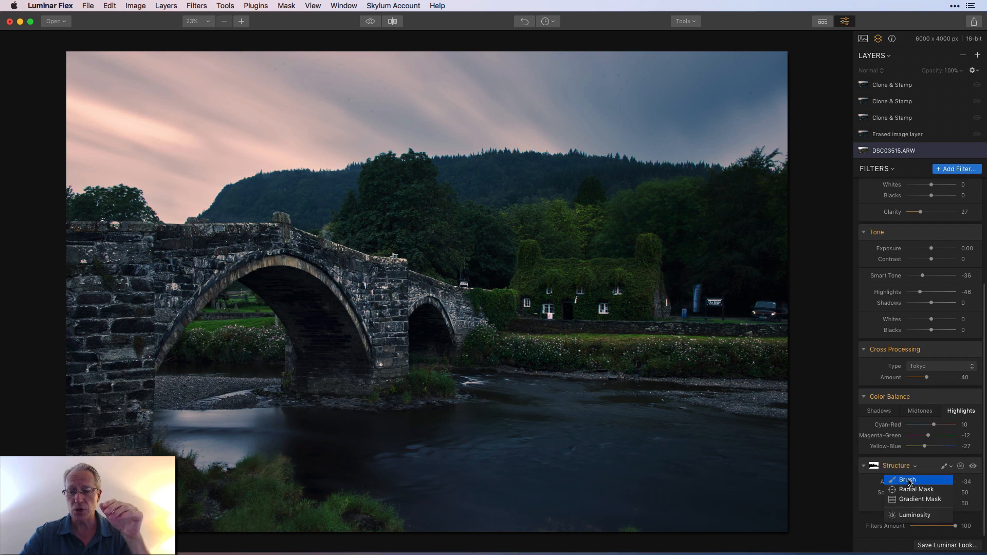
{"action": "left_click", "coordinate": [912, 476]}
{"action": "left_click", "coordinate": [94, 39]}
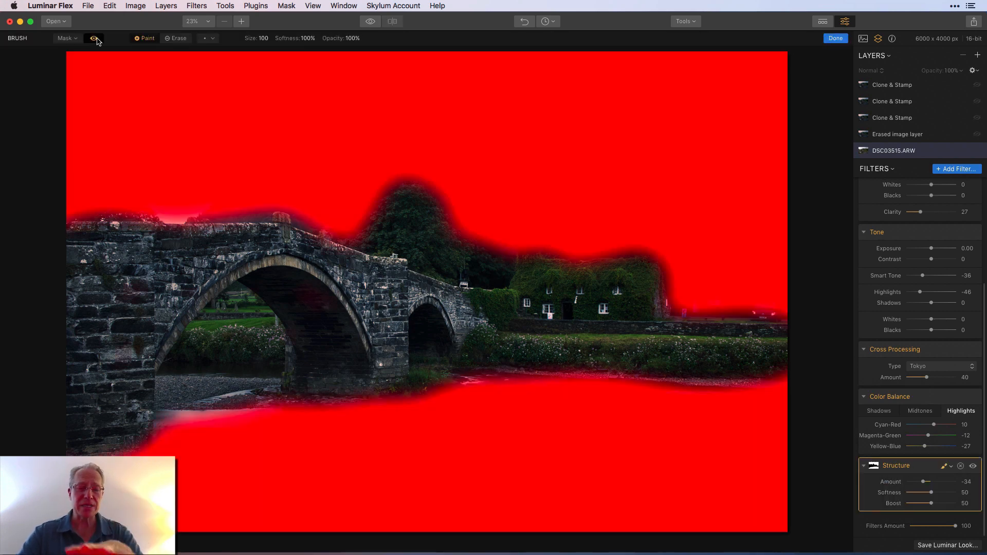
{"action": "left_click", "coordinate": [95, 40]}
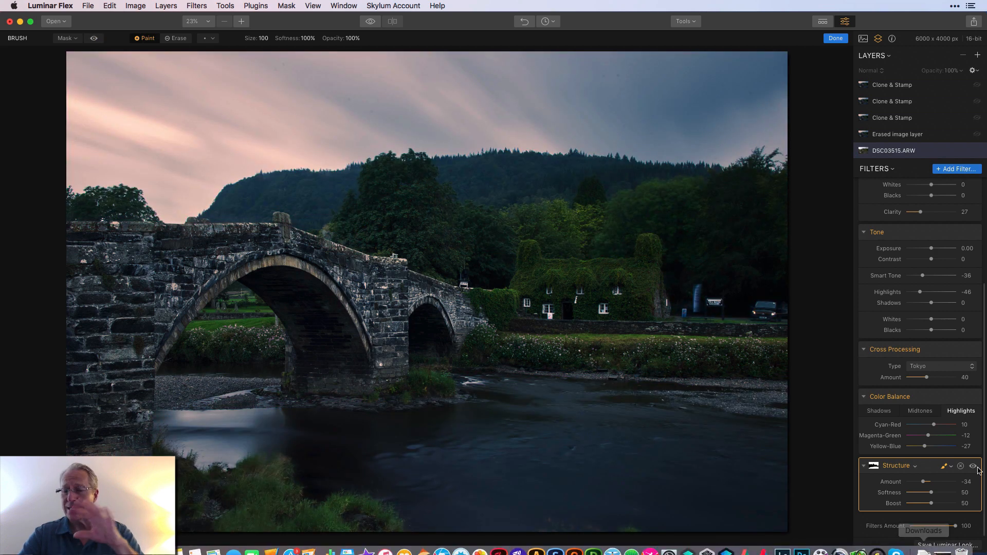
{"action": "left_click", "coordinate": [836, 38]}
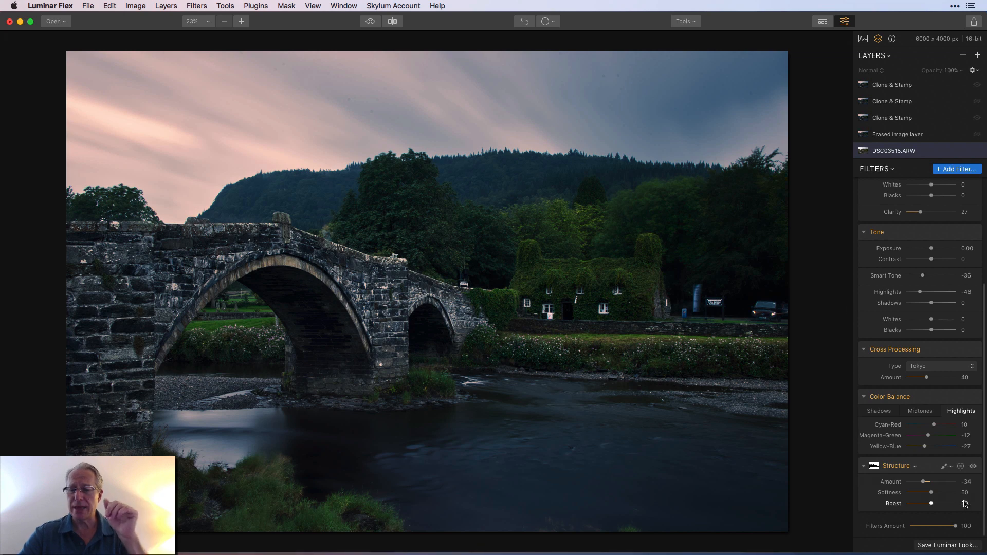
{"action": "left_click", "coordinate": [974, 467]}
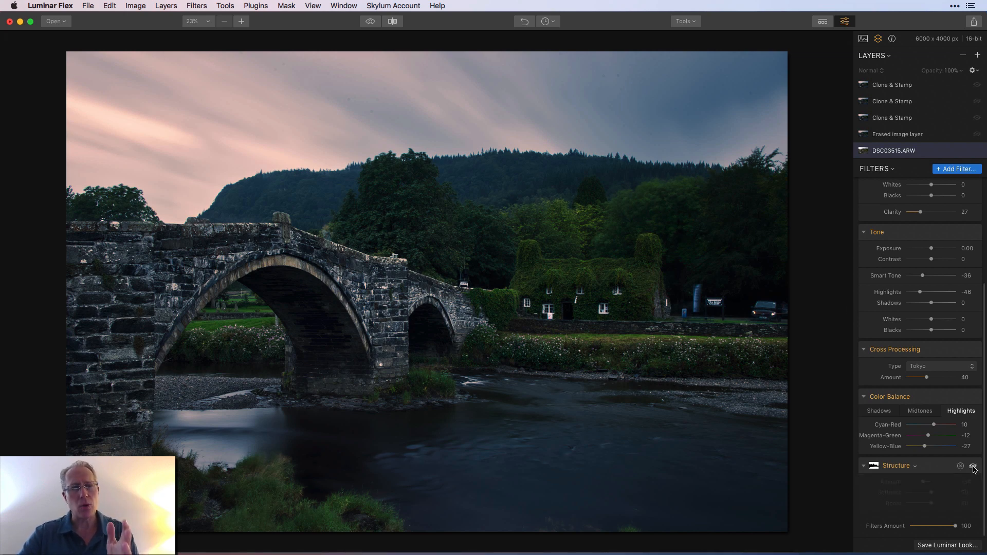
{"action": "left_click", "coordinate": [974, 468]}
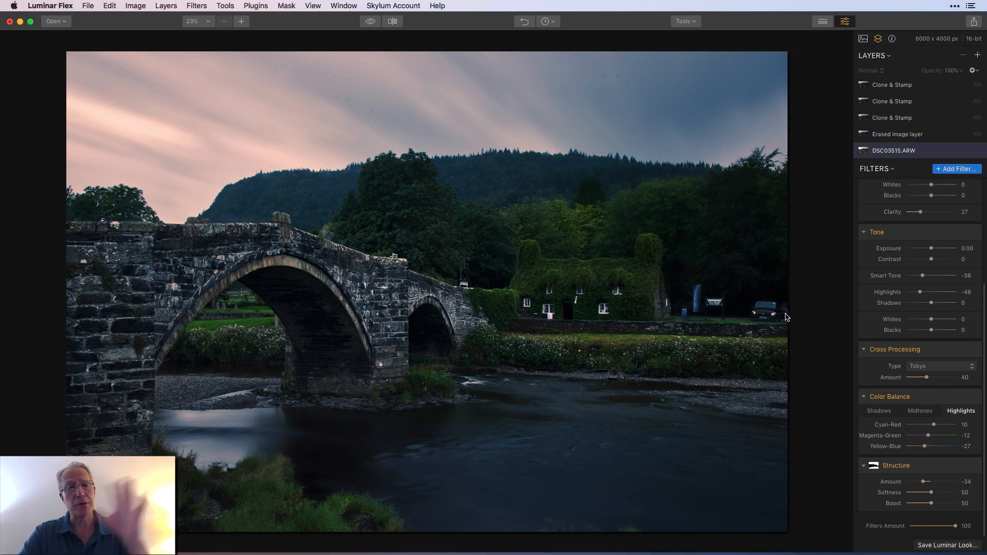
Turn on the Erased image layer above DSC03515.ARW and check which retouching tools are available
{"action": "left_click", "coordinate": [901, 137]}
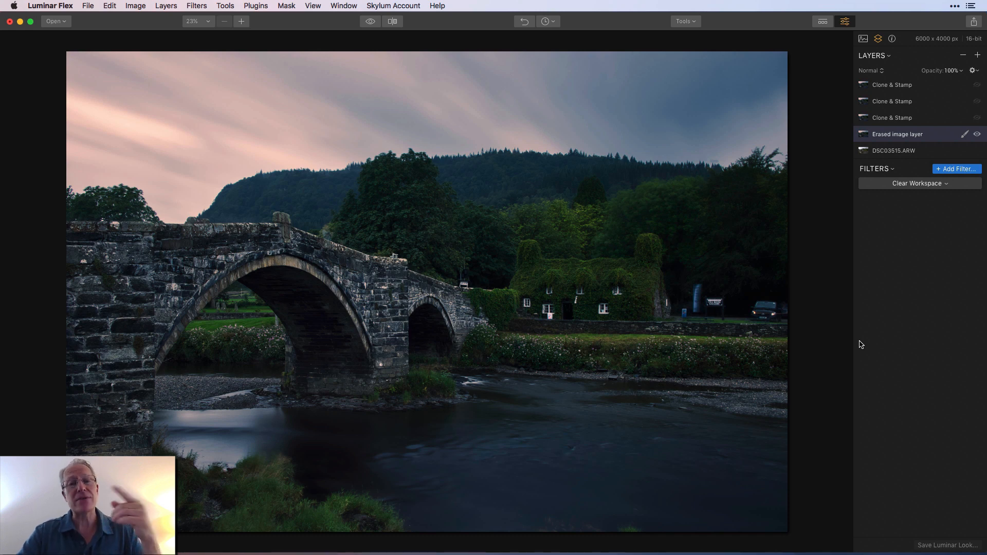
{"action": "left_click", "coordinate": [689, 21]}
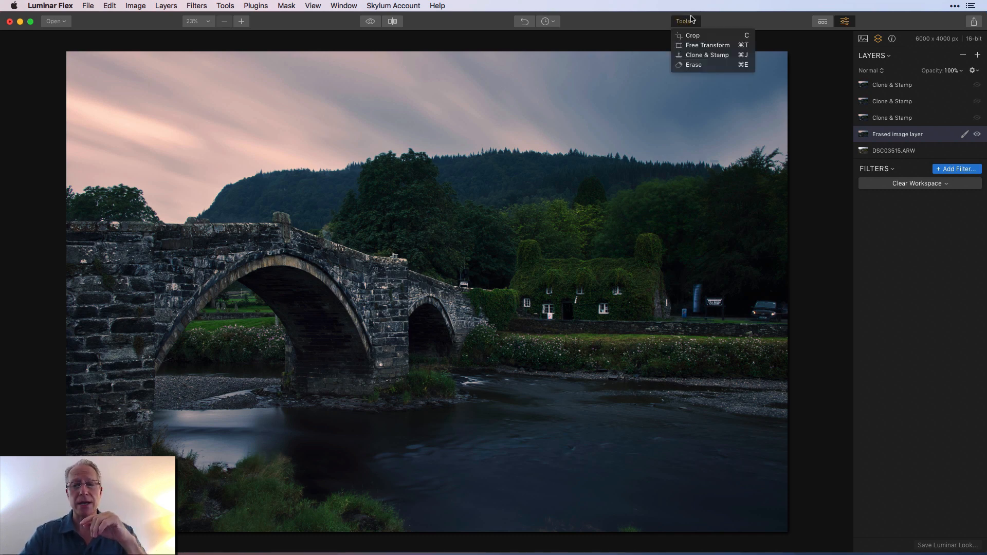
{"action": "left_click", "coordinate": [723, 22]}
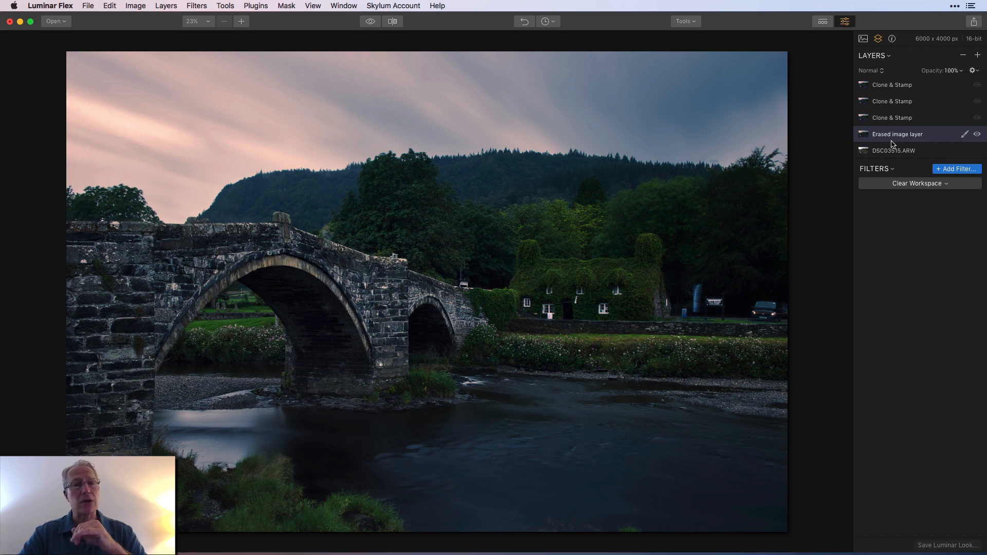
Turn on the lowest Clone & Stamp layer and compare the photo with and without its retouching
{"action": "left_click", "coordinate": [893, 120]}
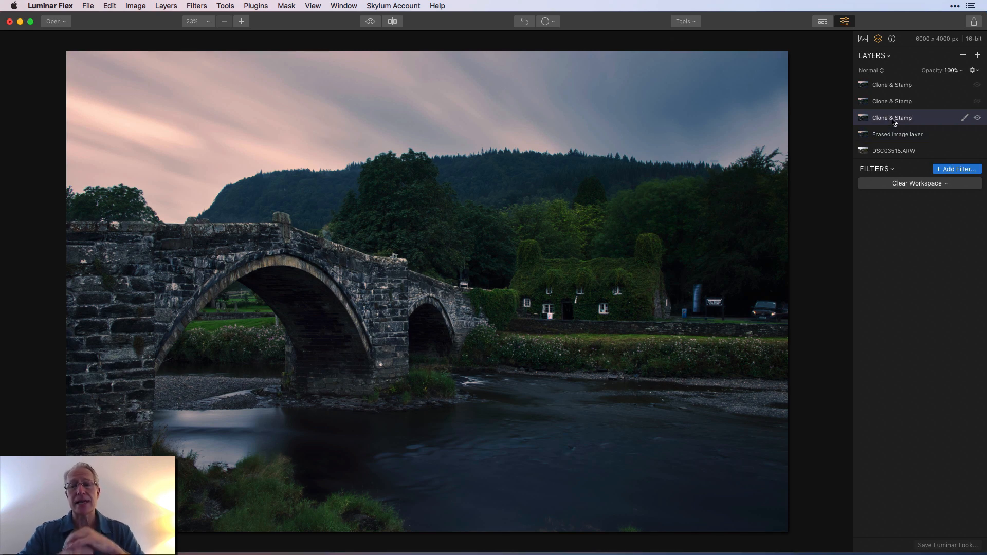
{"action": "left_click", "coordinate": [976, 118]}
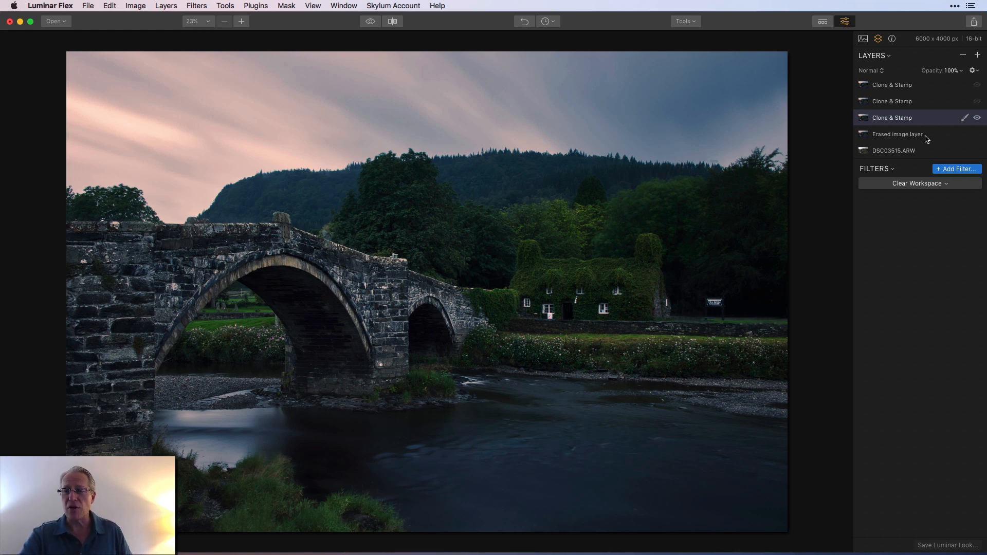
{"action": "left_click", "coordinate": [976, 118]}
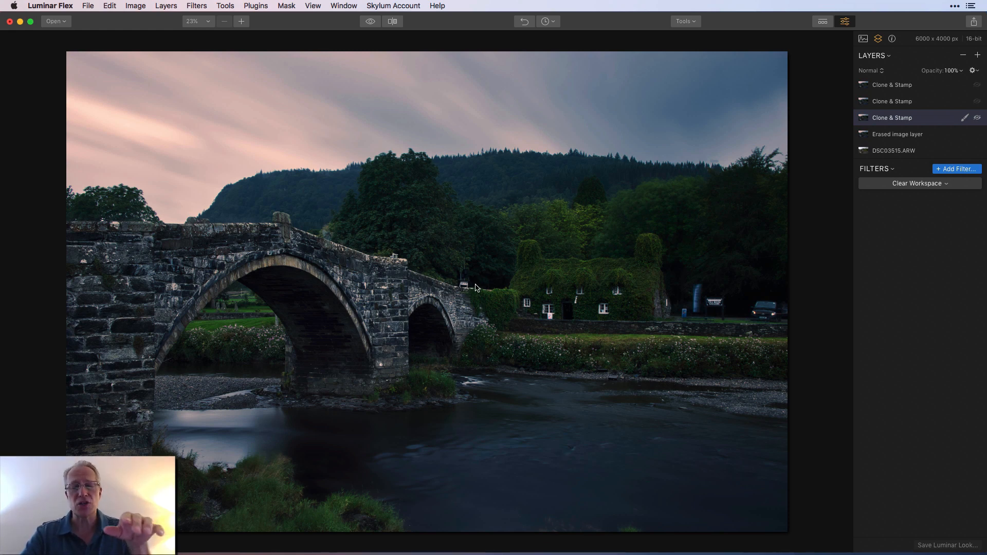
{"action": "left_click", "coordinate": [978, 118]}
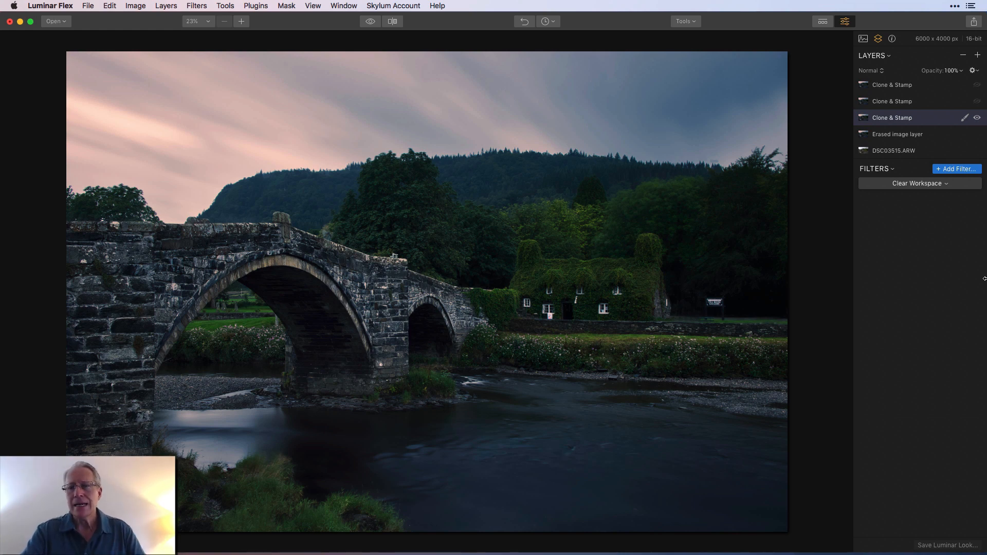
Turn on the middle Clone & Stamp layer and compare the area around the cottage with and without it
{"action": "left_click", "coordinate": [913, 106]}
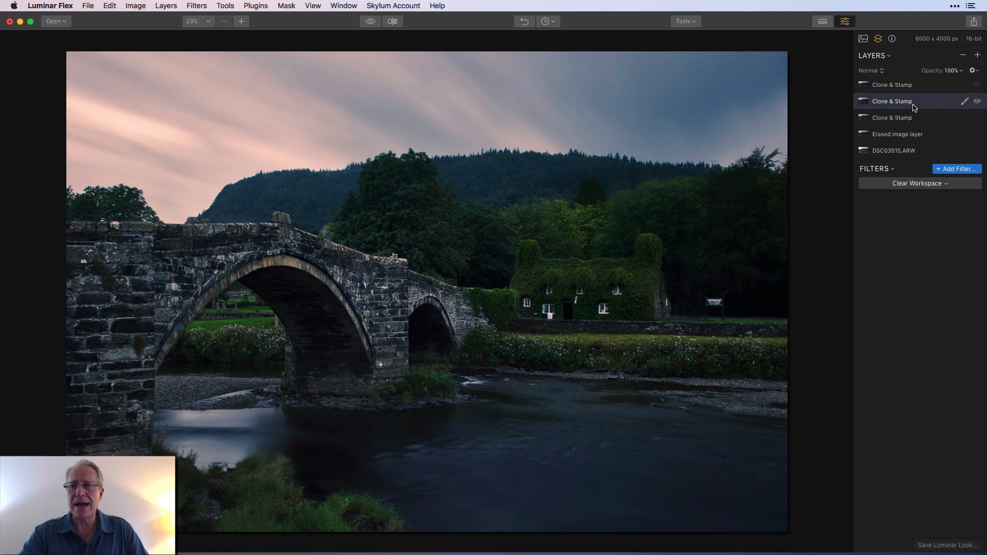
{"action": "left_click", "coordinate": [977, 102]}
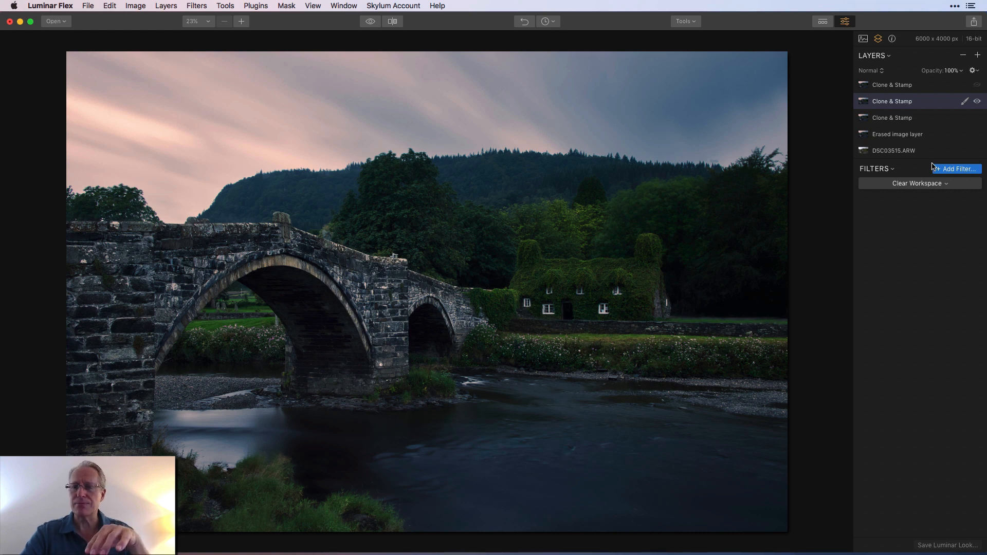
{"action": "left_click", "coordinate": [976, 102]}
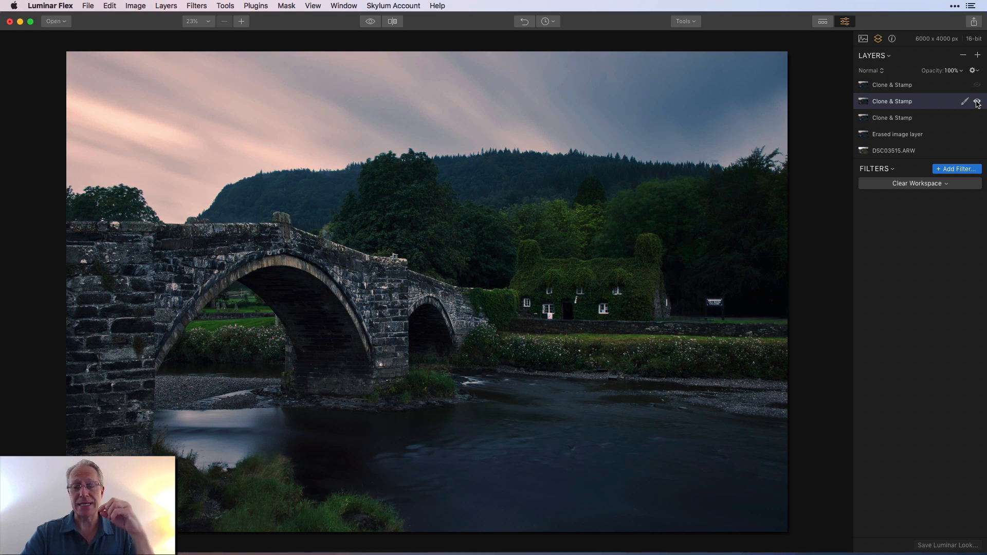
{"action": "left_click", "coordinate": [977, 102]}
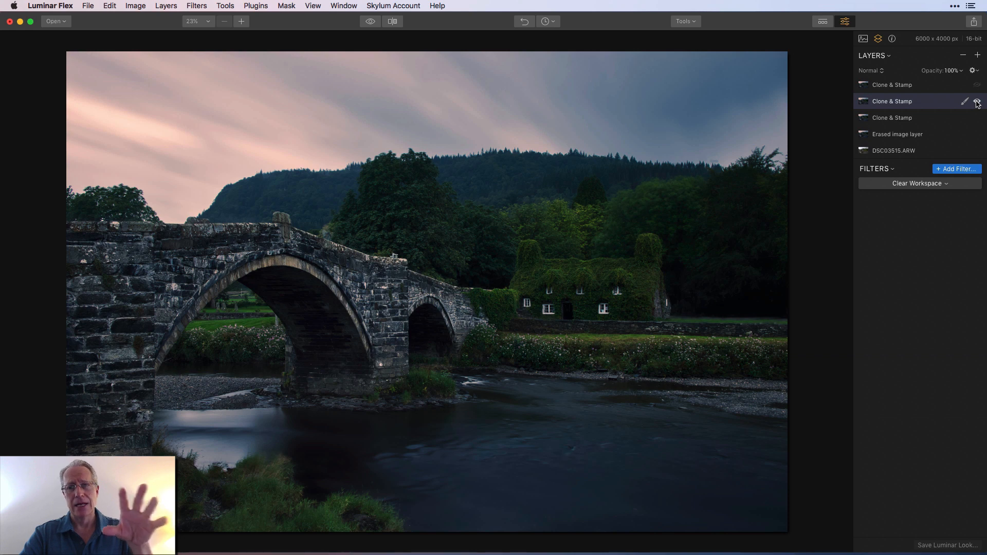
{"action": "left_click", "coordinate": [977, 101]}
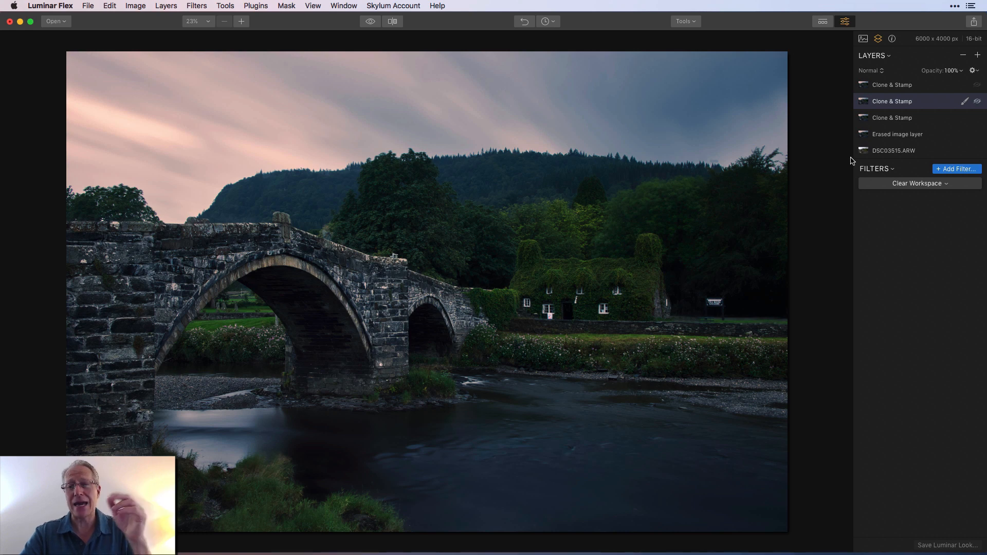
{"action": "left_click", "coordinate": [979, 102]}
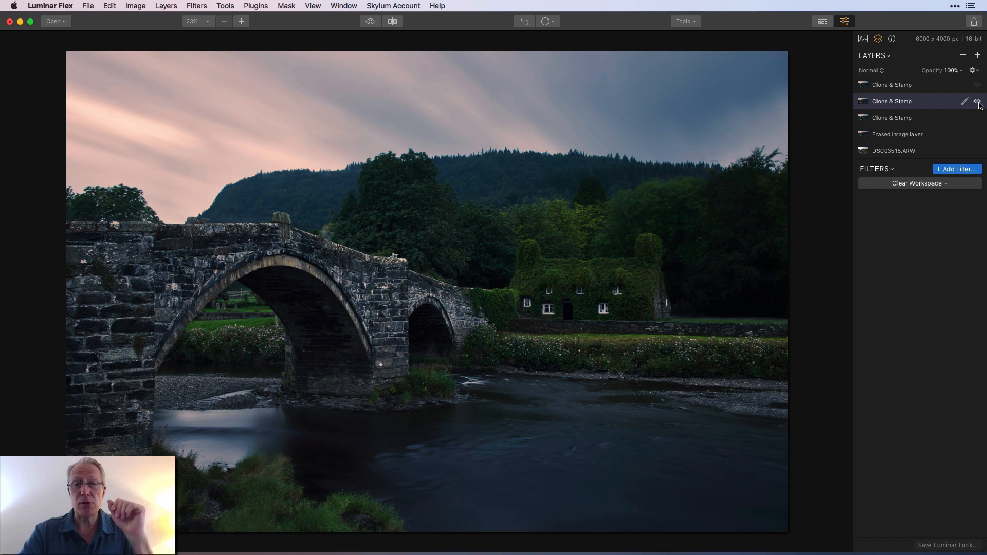
Turn on the uppermost Clone & Stamp layer, then compare the edited photo with the original and with that layer hidden
{"action": "left_click", "coordinate": [935, 87]}
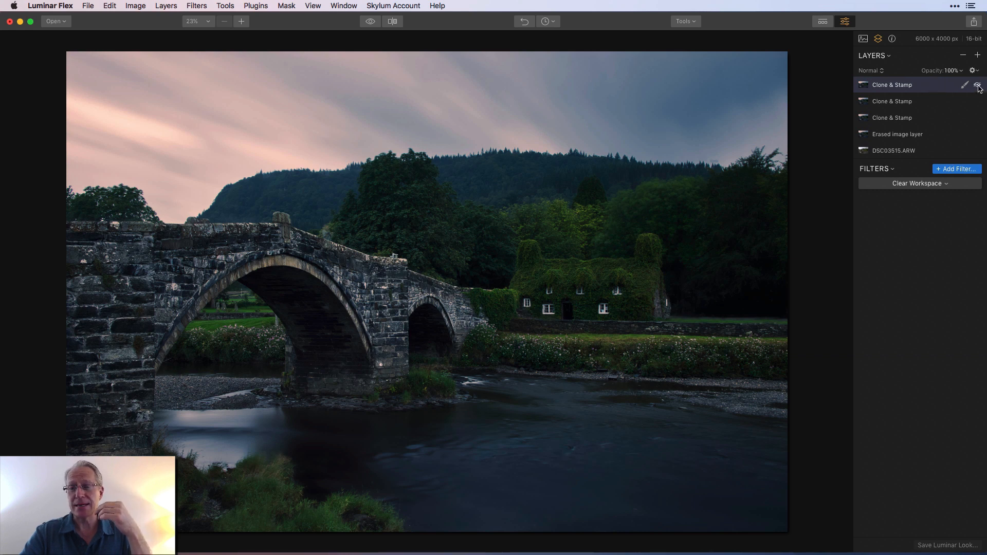
{"action": "left_click", "coordinate": [977, 86]}
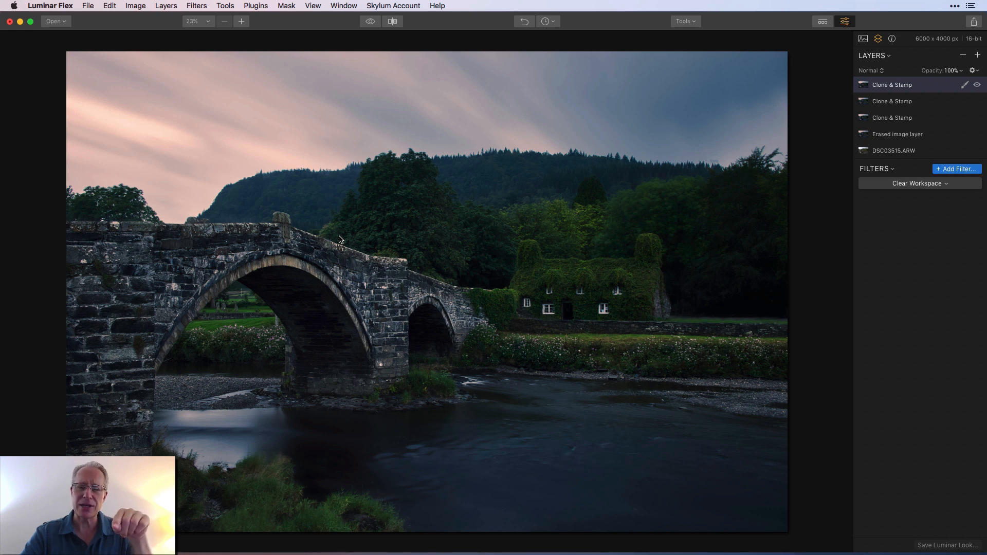
{"action": "left_click", "coordinate": [371, 21]}
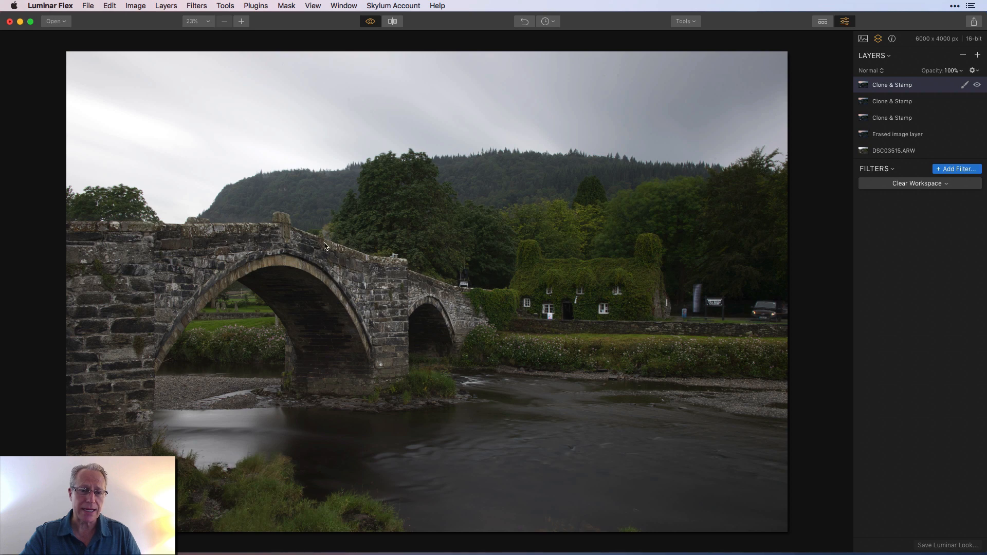
{"action": "left_click", "coordinate": [369, 22]}
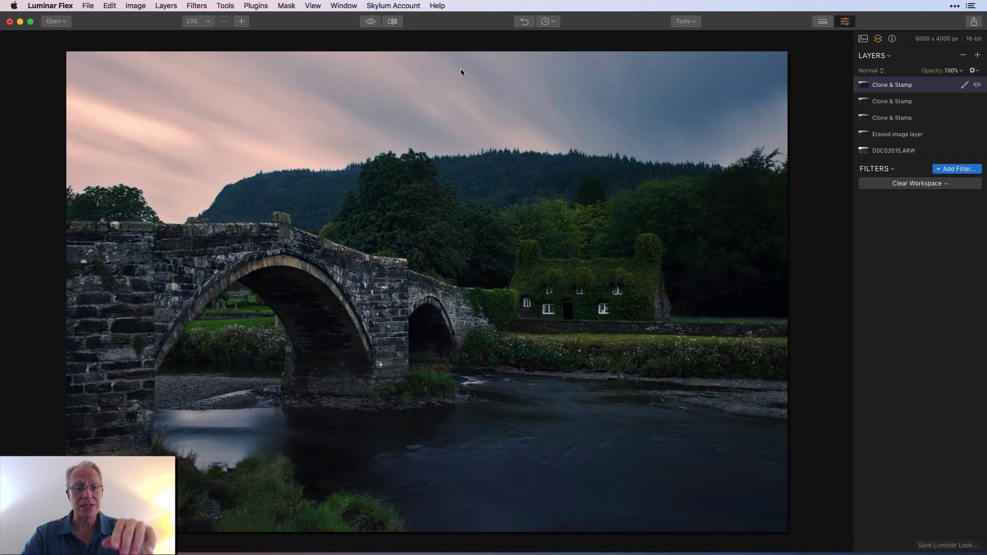
{"action": "left_click", "coordinate": [370, 23]}
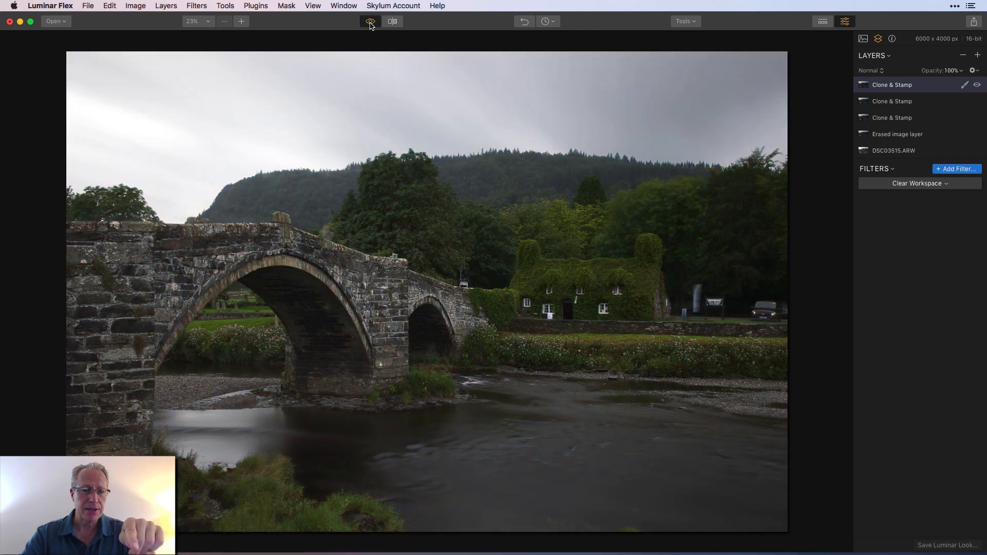
{"action": "left_click", "coordinate": [370, 22]}
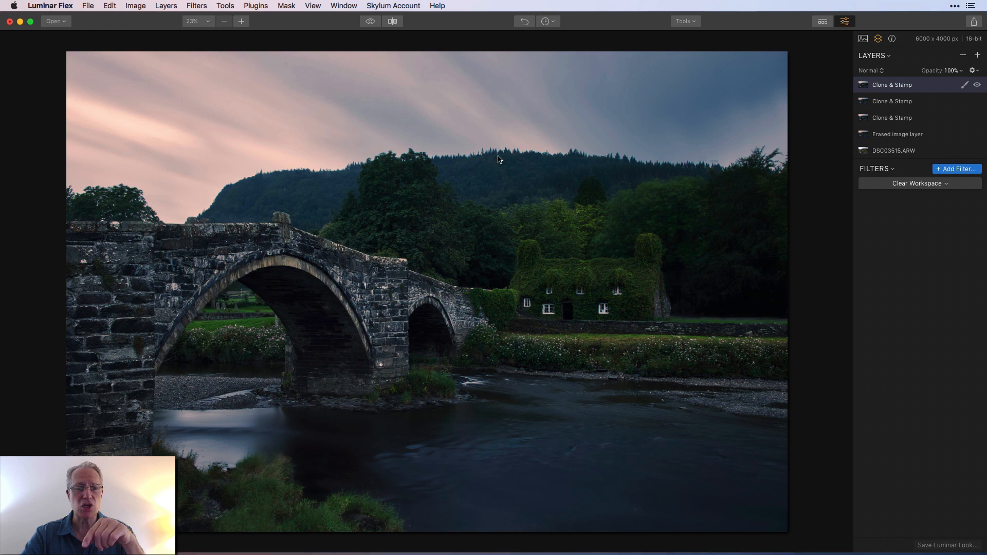
{"action": "left_click", "coordinate": [371, 23]}
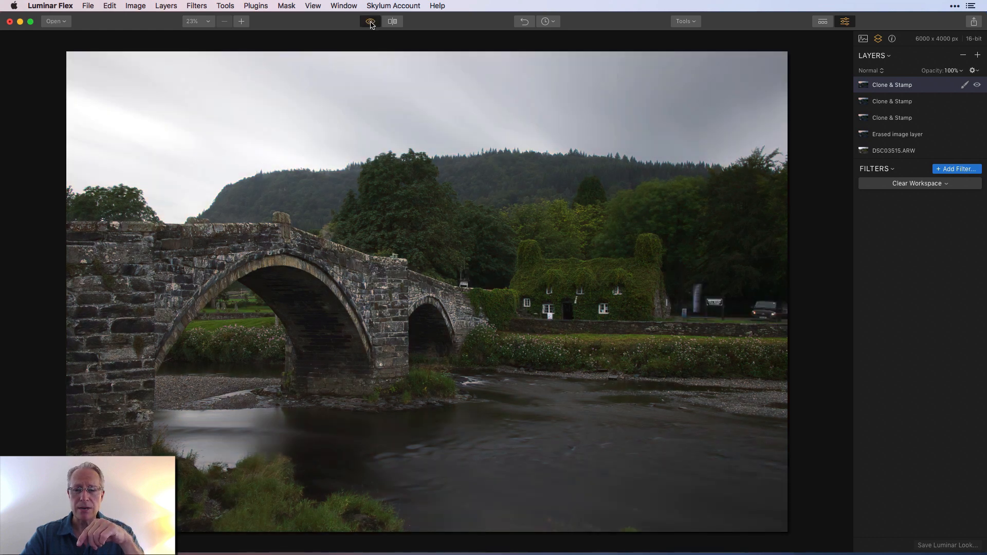
{"action": "left_click", "coordinate": [371, 23]}
{"action": "left_click", "coordinate": [978, 85]}
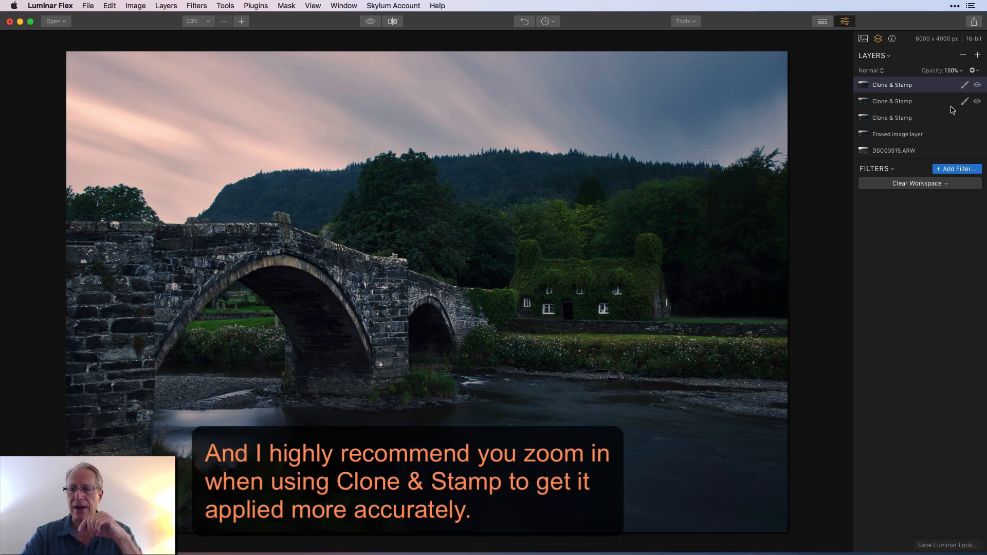
{"action": "left_click", "coordinate": [977, 85]}
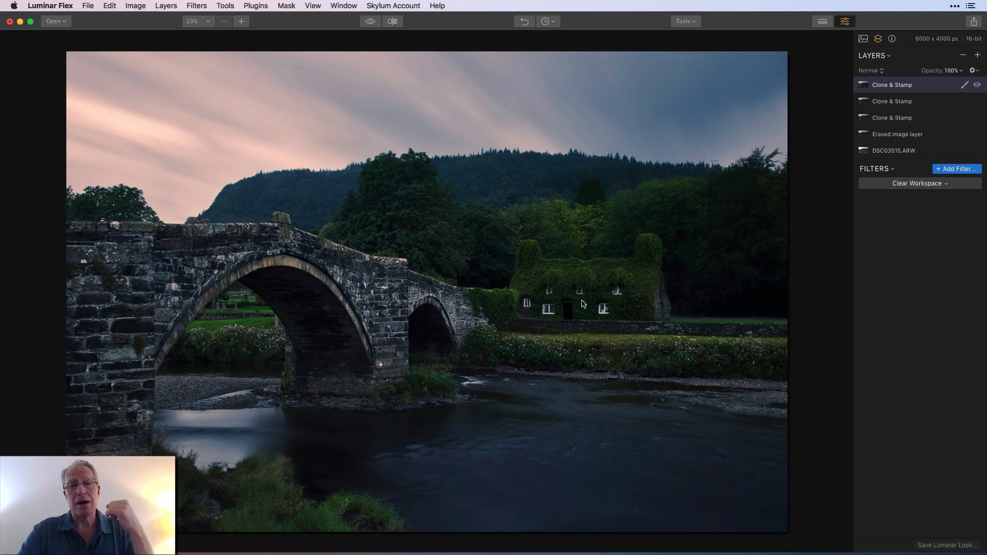
Add a new adjustment layer above the Clone & Stamp layers and apply the HSL filter to it
{"action": "left_click", "coordinate": [977, 55]}
{"action": "left_click", "coordinate": [921, 66]}
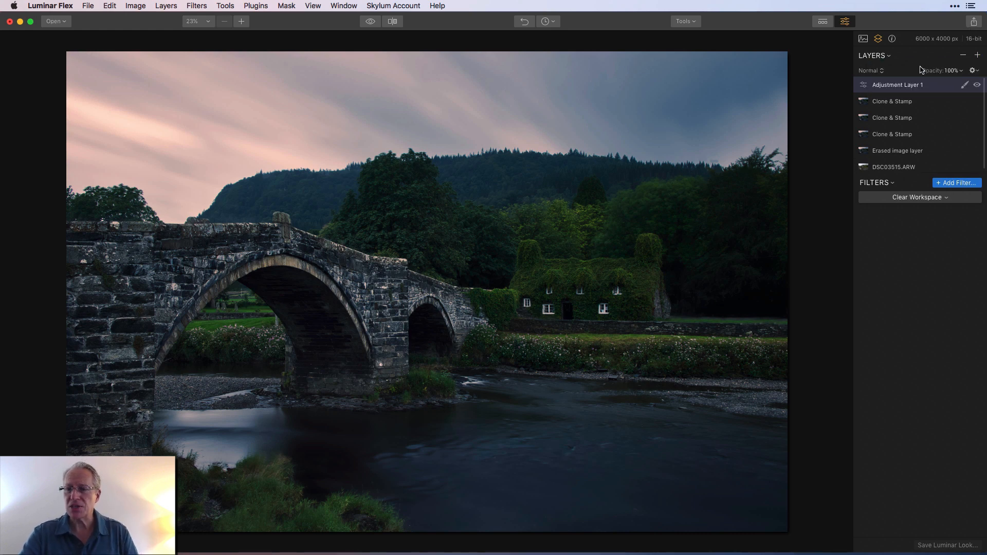
{"action": "left_click", "coordinate": [948, 184]}
{"action": "scroll", "coordinate": [770, 303], "scroll_direction": "down", "scroll_amount": 10}
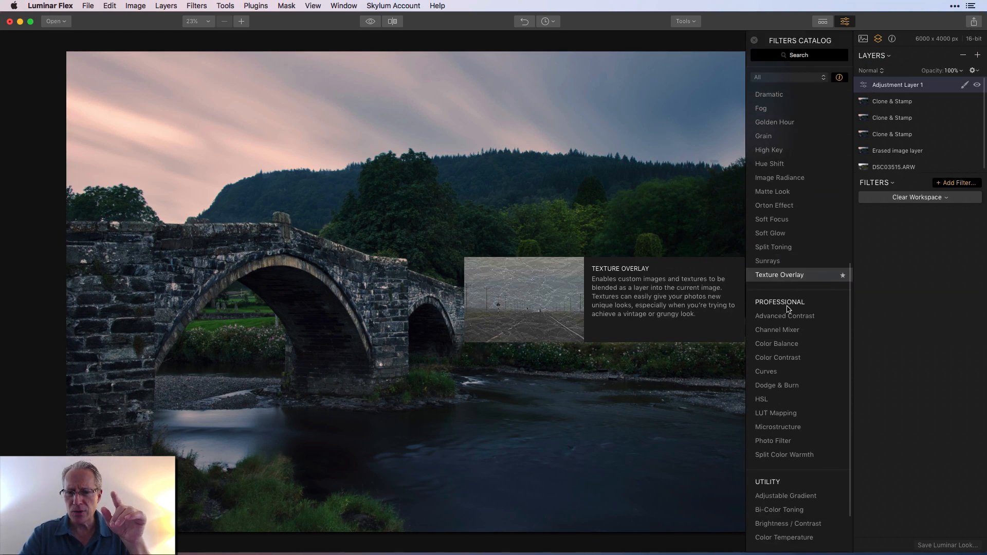
{"action": "left_click", "coordinate": [771, 363]}
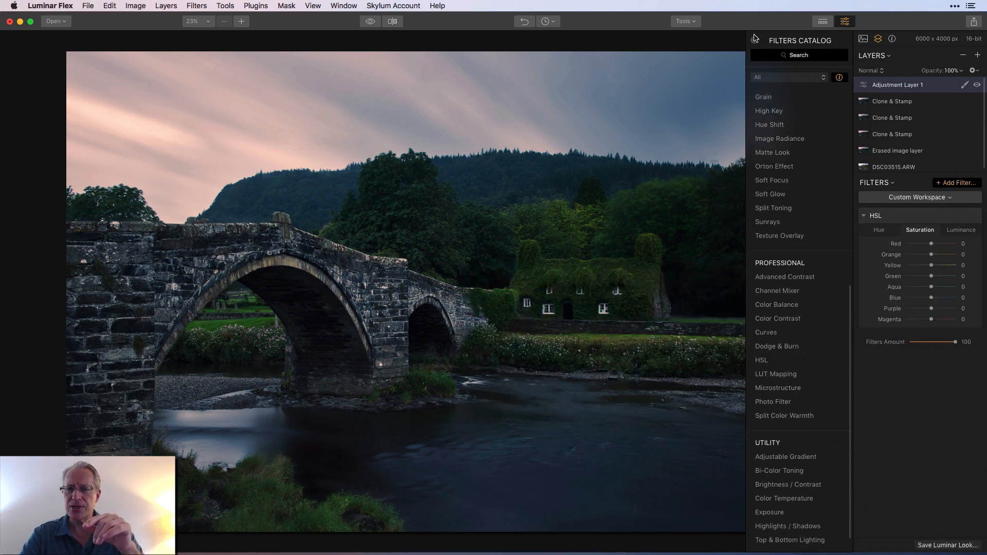
Set the HSL hue of green, yellow and orange to -100, and their saturation to 100, 55 and 58 respectively
{"action": "left_click", "coordinate": [880, 230]}
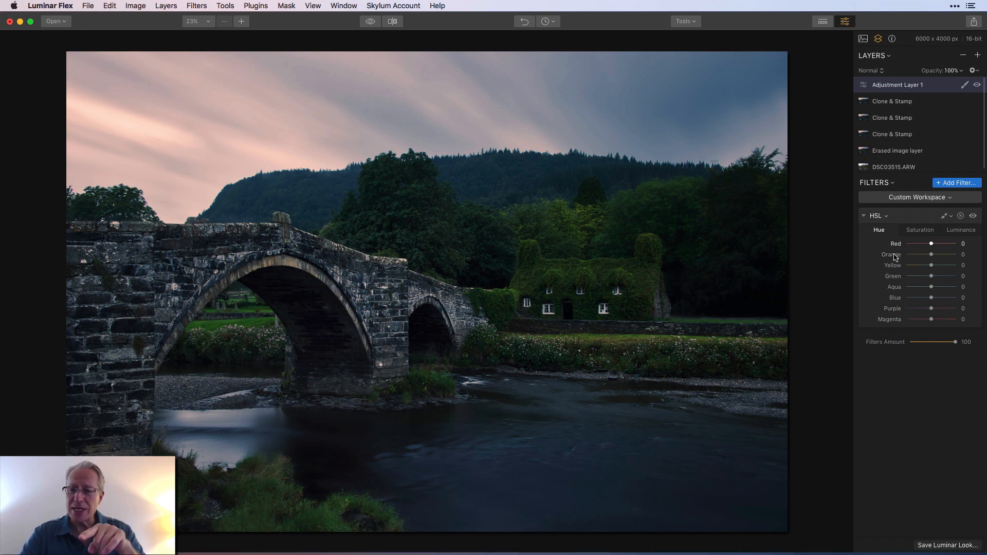
{"action": "left_click_drag", "start_coordinate": [931, 278], "coordinate": [899, 278]}
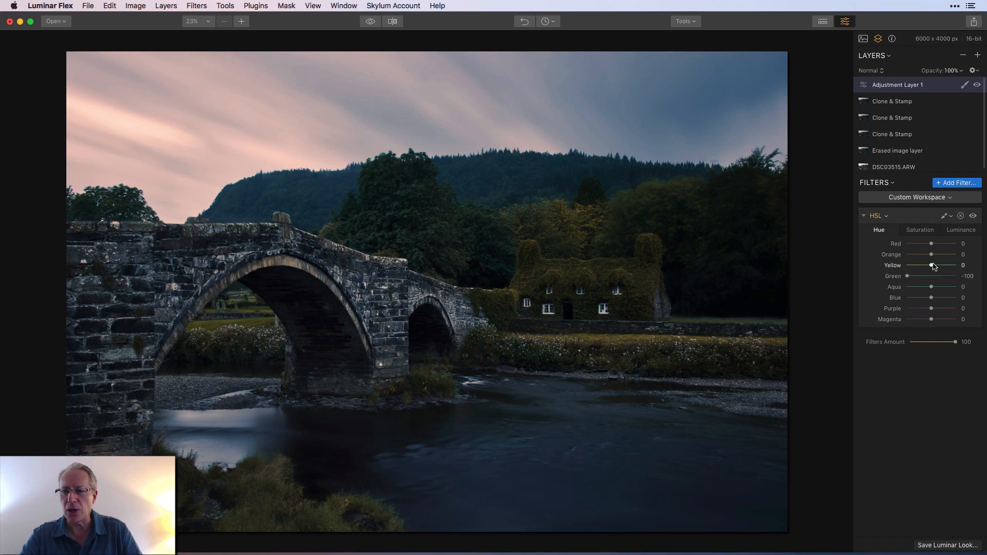
{"action": "left_click_drag", "start_coordinate": [931, 265], "coordinate": [900, 256]}
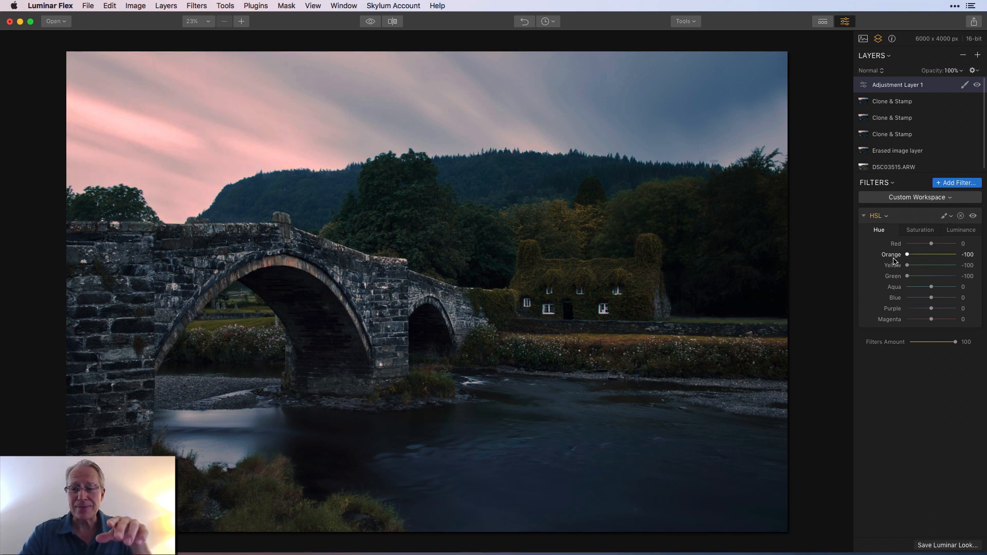
{"action": "left_click", "coordinate": [916, 231]}
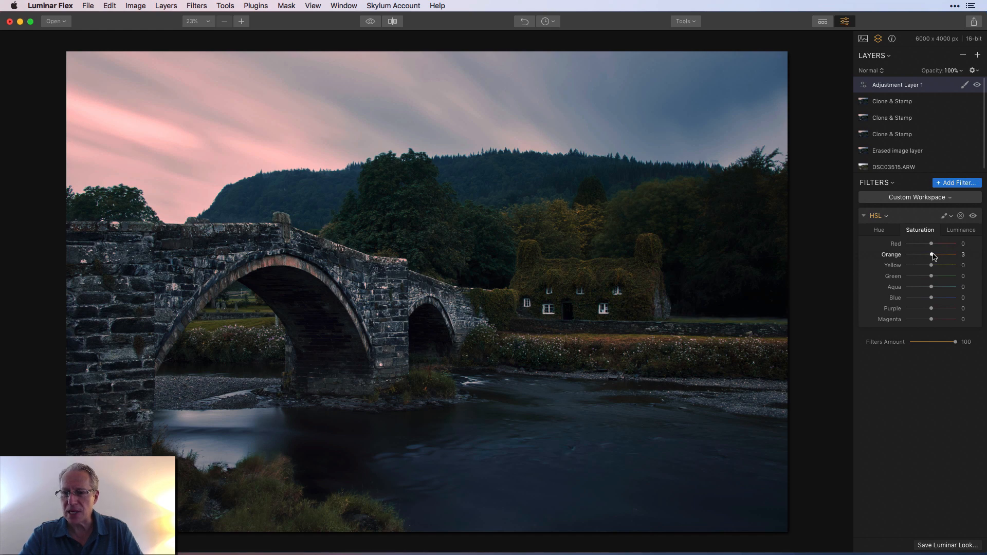
{"action": "left_click_drag", "start_coordinate": [930, 254], "coordinate": [969, 276]}
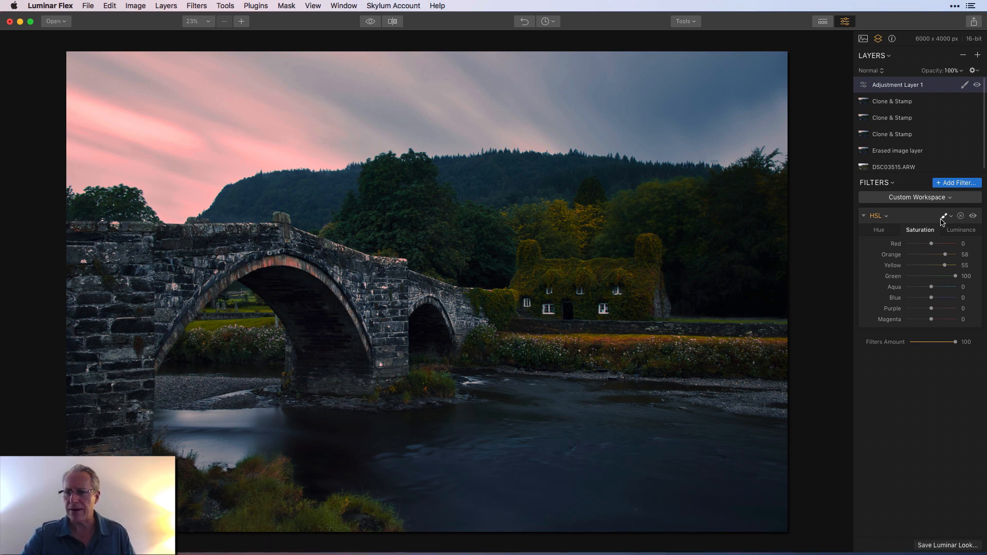
{"action": "left_click", "coordinate": [944, 216]}
{"action": "left_click", "coordinate": [913, 237]}
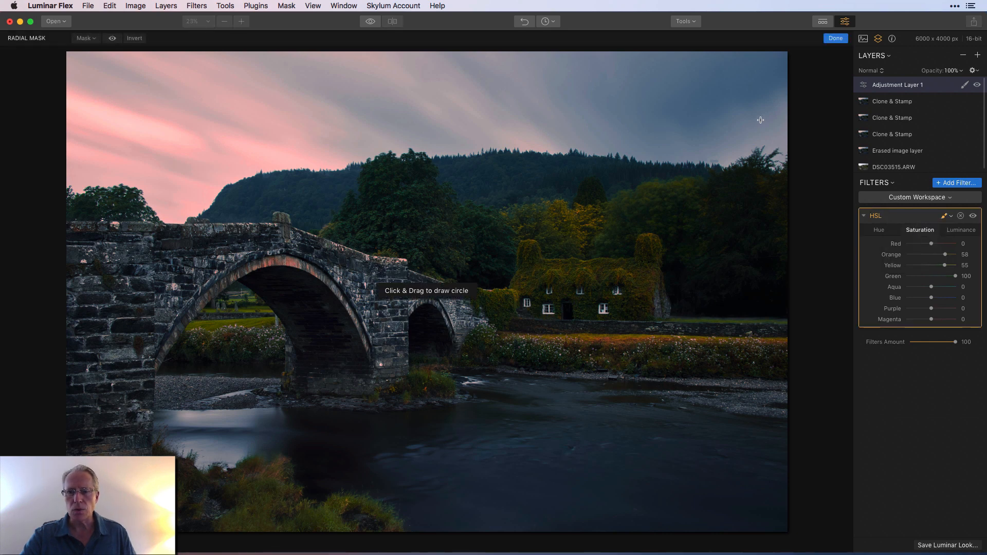
{"action": "left_click", "coordinate": [834, 38]}
Add a brush mask to the HSL filter and erase its effect from the stone bridge and the sky
{"action": "left_click", "coordinate": [943, 216]}
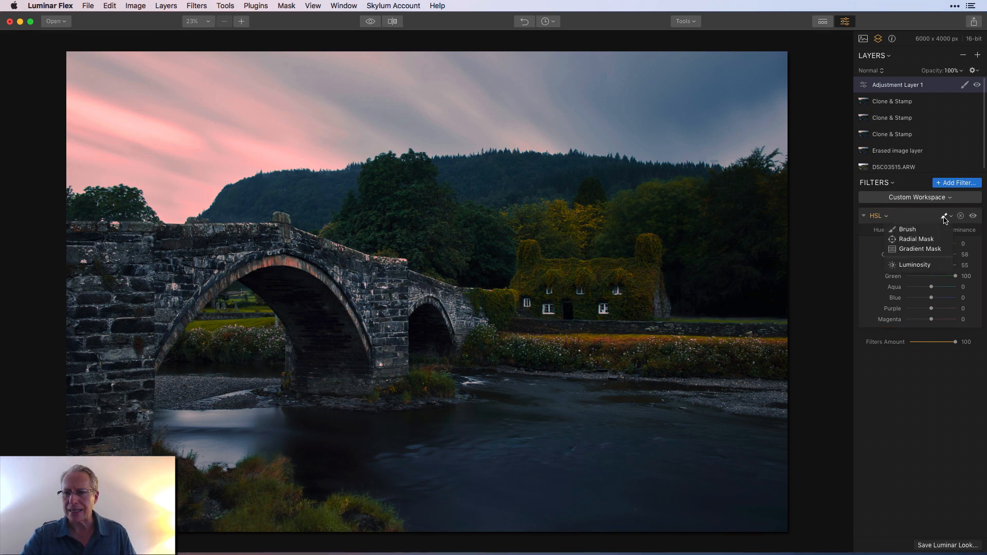
{"action": "left_click", "coordinate": [910, 229]}
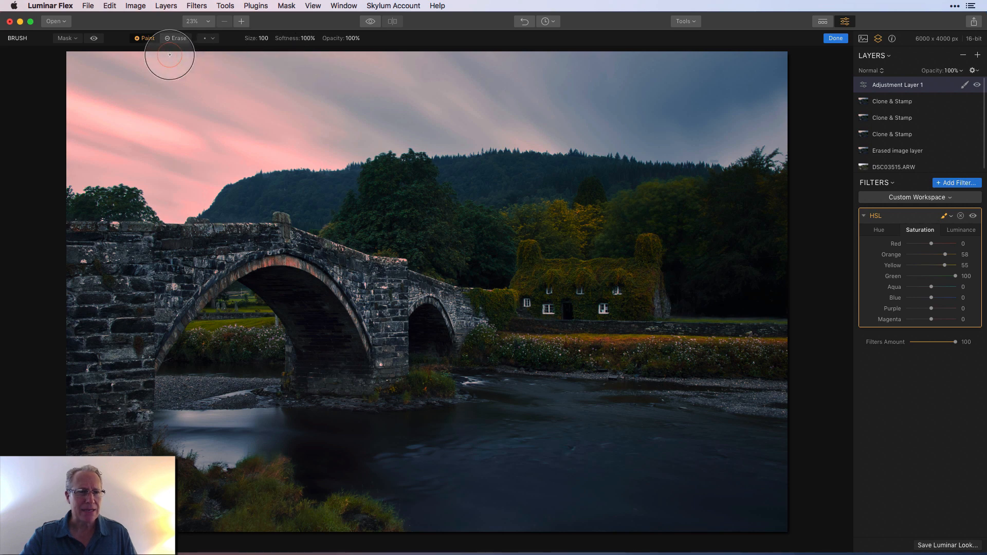
{"action": "left_click", "coordinate": [175, 39]}
{"action": "mouse_move", "coordinate": [195, 284]}
{"action": "left_mouse_down"}
{"action": "mouse_move", "coordinate": [396, 279]}
{"action": "mouse_move", "coordinate": [435, 298]}
{"action": "mouse_move", "coordinate": [381, 325]}
{"action": "mouse_move", "coordinate": [335, 285]}
{"action": "mouse_move", "coordinate": [269, 263]}
{"action": "mouse_move", "coordinate": [95, 246]}
{"action": "mouse_move", "coordinate": [112, 240]}
{"action": "mouse_move", "coordinate": [109, 283]}
{"action": "mouse_move", "coordinate": [174, 284]}
{"action": "mouse_move", "coordinate": [100, 434]}
{"action": "mouse_move", "coordinate": [98, 393]}
{"action": "mouse_move", "coordinate": [118, 350]}
{"action": "left_mouse_up"}
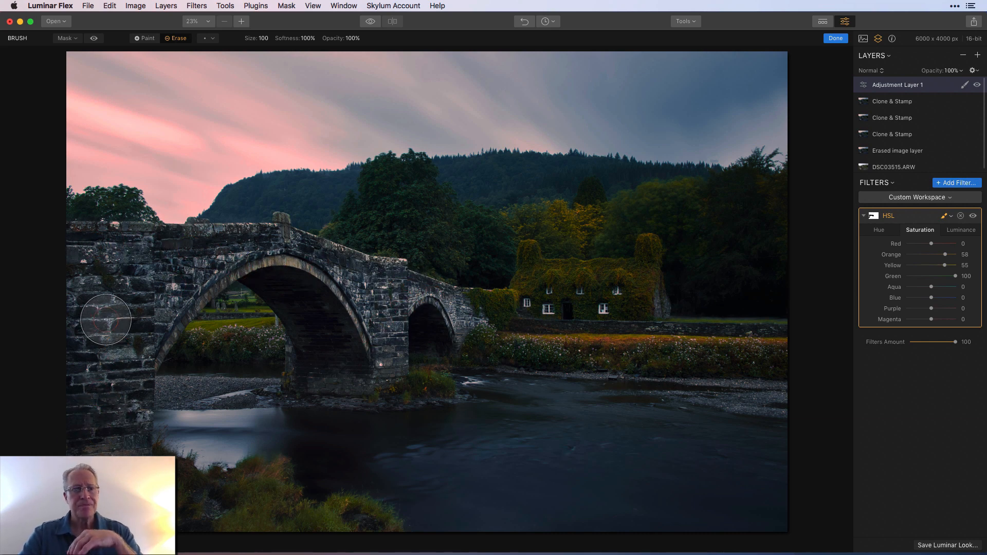
{"action": "mouse_move", "coordinate": [186, 169]}
{"action": "left_mouse_down"}
{"action": "mouse_move", "coordinate": [103, 165]}
{"action": "mouse_move", "coordinate": [47, 48]}
{"action": "mouse_move", "coordinate": [195, 192]}
{"action": "left_mouse_up"}
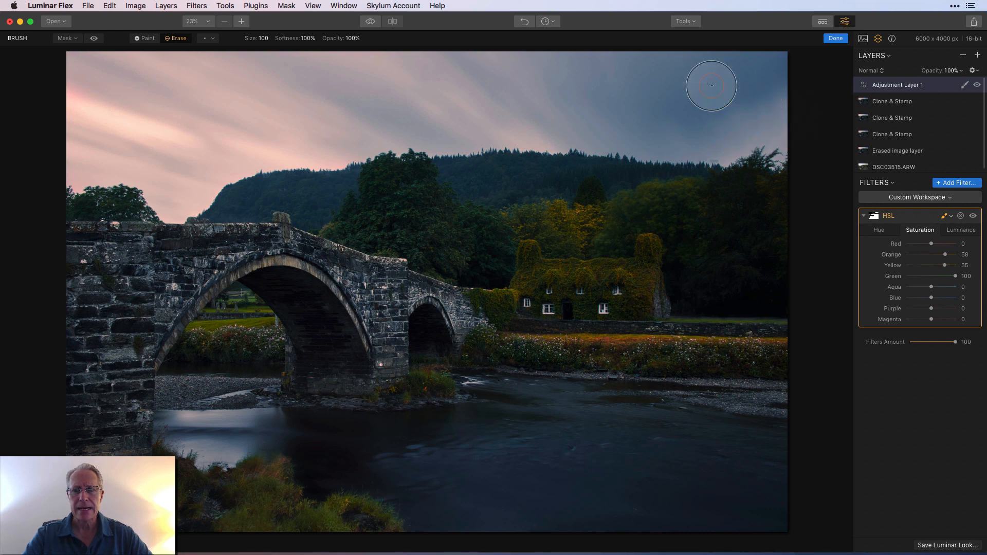
Finish editing the HSL mask and compare the photo with and without the adjustment layer
{"action": "left_click", "coordinate": [835, 37]}
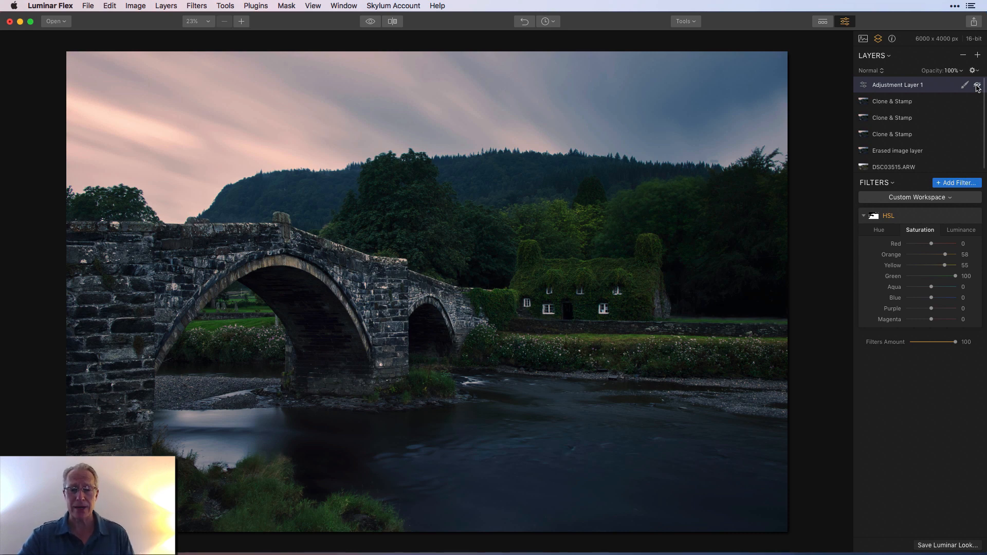
{"action": "left_click", "coordinate": [976, 85]}
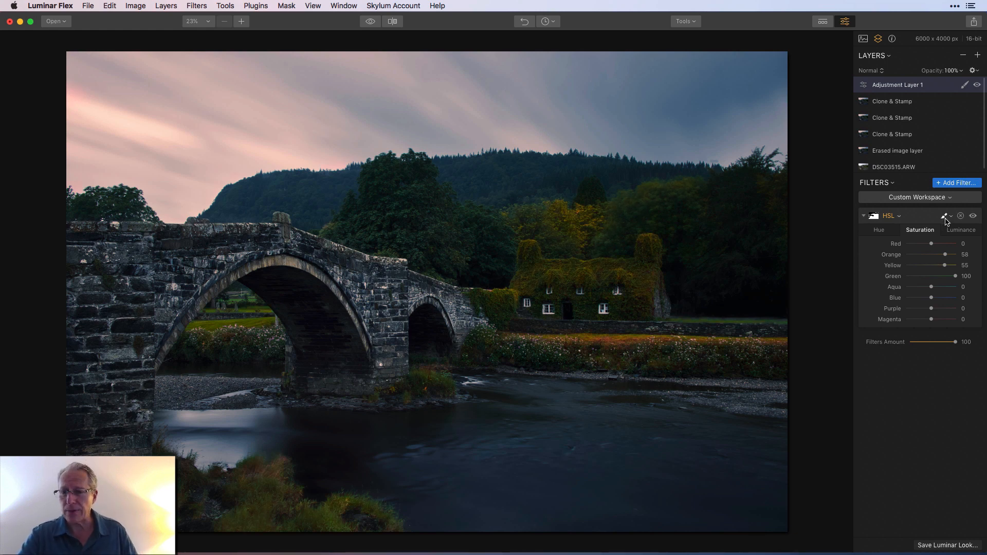
Reopen the HSL filter's brush mask and erase its effect from the trees behind and beside the ivy-covered cottage
{"action": "left_click", "coordinate": [946, 216]}
{"action": "left_click", "coordinate": [909, 229]}
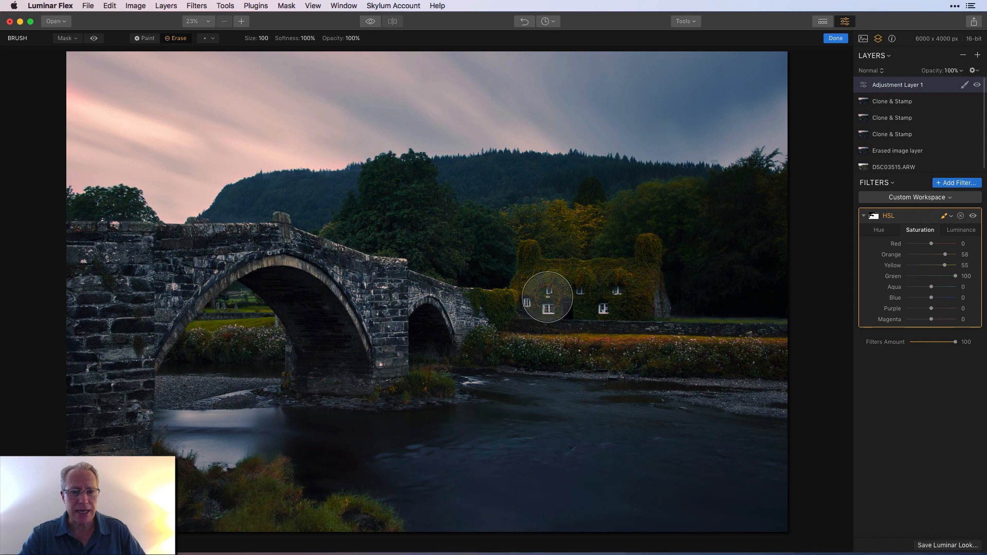
{"action": "mouse_move", "coordinate": [618, 220]}
{"action": "left_mouse_down"}
{"action": "mouse_move", "coordinate": [553, 211]}
{"action": "mouse_move", "coordinate": [639, 217]}
{"action": "mouse_move", "coordinate": [483, 218]}
{"action": "mouse_move", "coordinate": [602, 213]}
{"action": "mouse_move", "coordinate": [677, 185]}
{"action": "mouse_move", "coordinate": [694, 255]}
{"action": "mouse_move", "coordinate": [757, 181]}
{"action": "mouse_move", "coordinate": [753, 268]}
{"action": "left_mouse_up"}
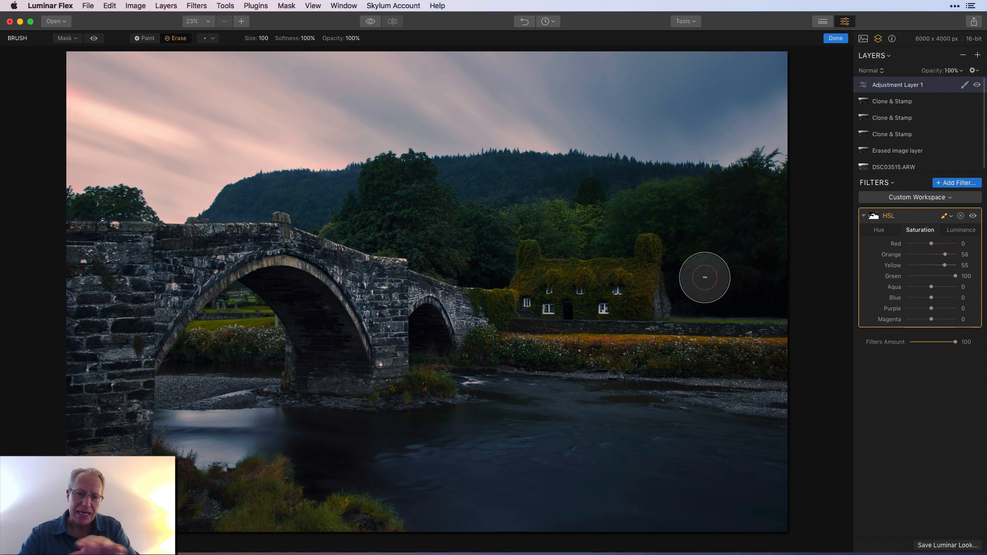
{"action": "left_click", "coordinate": [835, 38]}
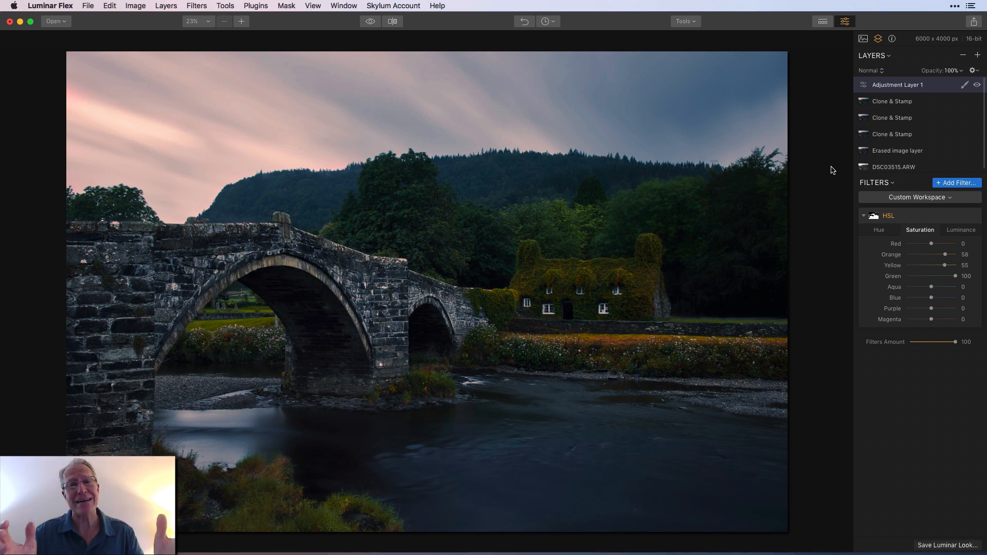
Compare the edited photo with the original, and check it with the HSL adjustment layer hidden and shown
{"action": "left_click", "coordinate": [370, 22]}
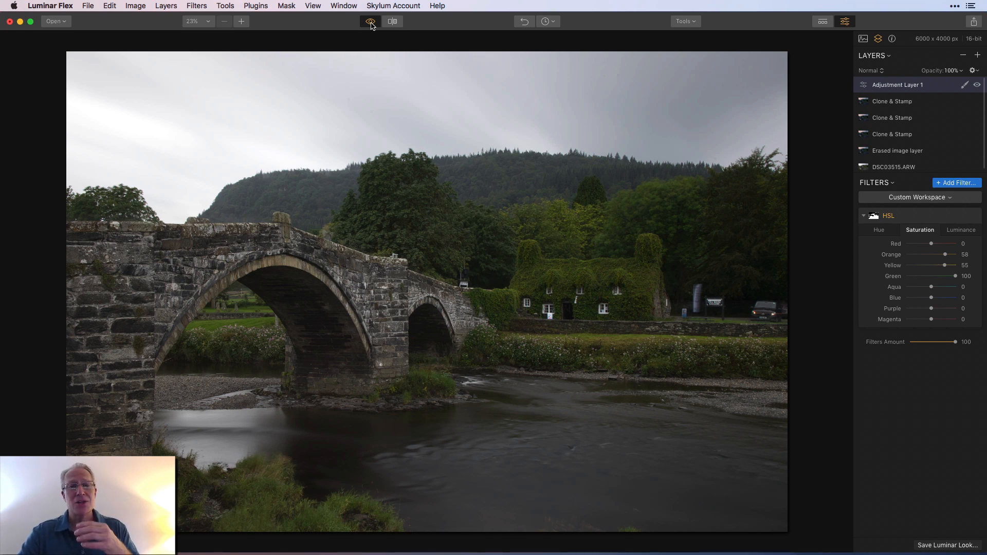
{"action": "left_click", "coordinate": [370, 22]}
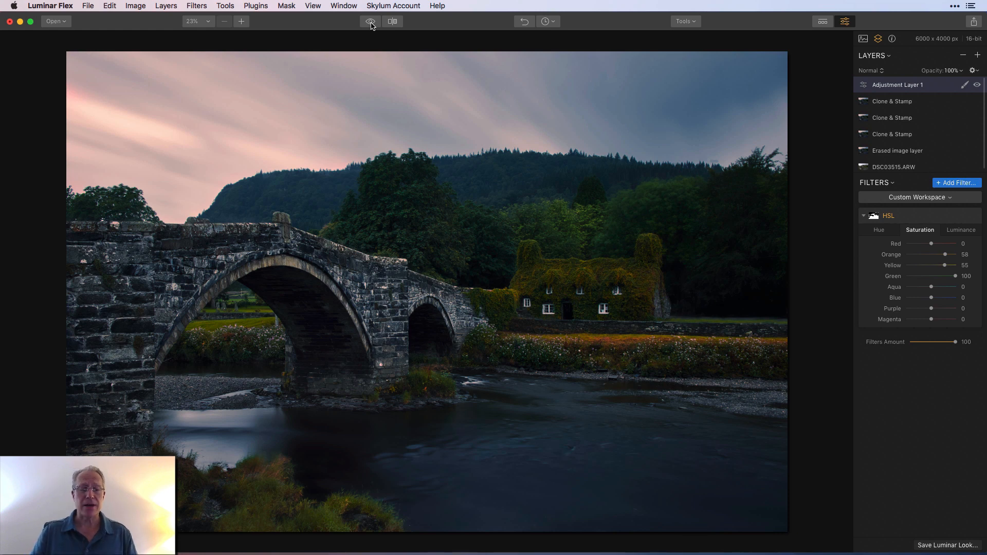
{"action": "left_click", "coordinate": [977, 86]}
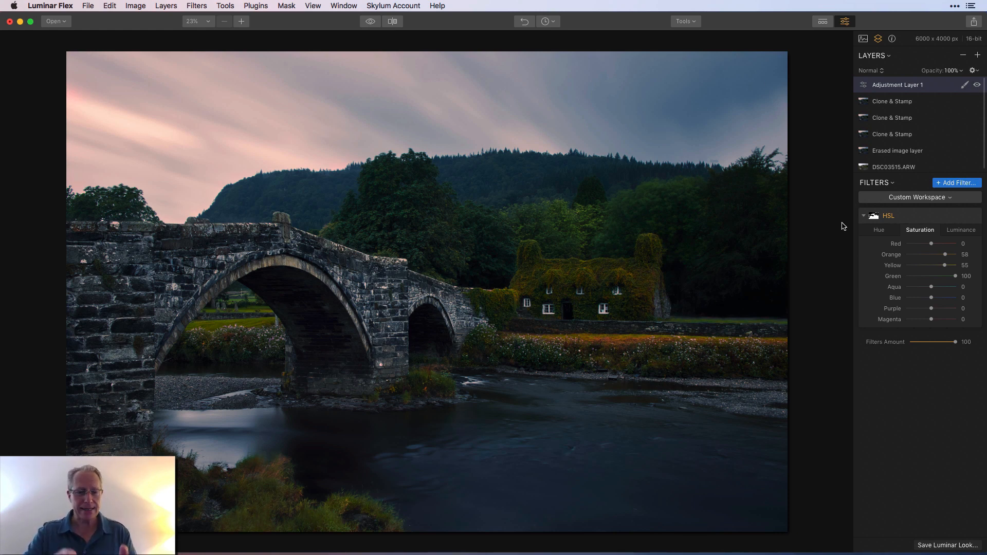